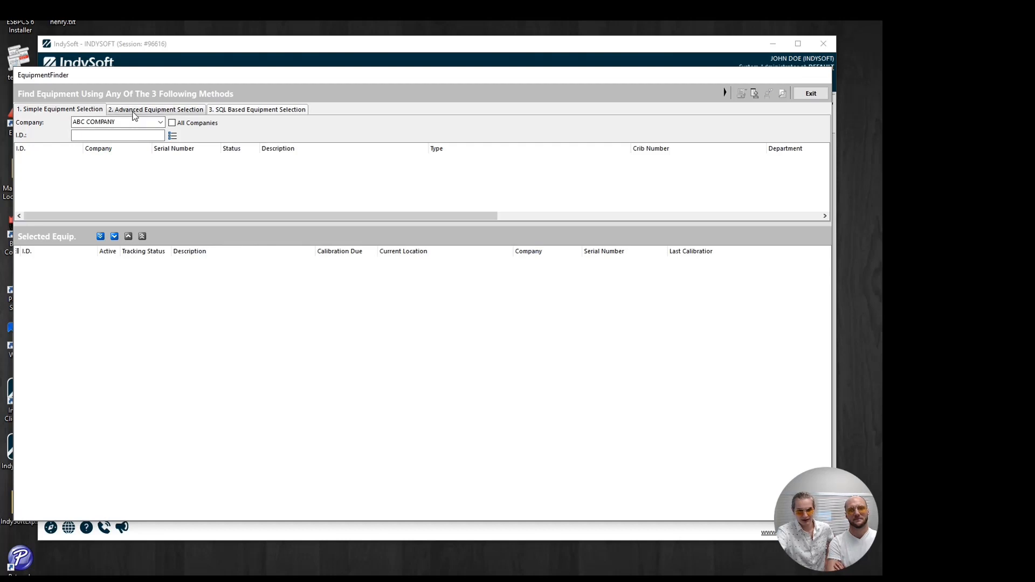
Add all ABC COMPANY equipment to the selected equipment list with the advanced selection, and view the event types available for it
click(160, 122)
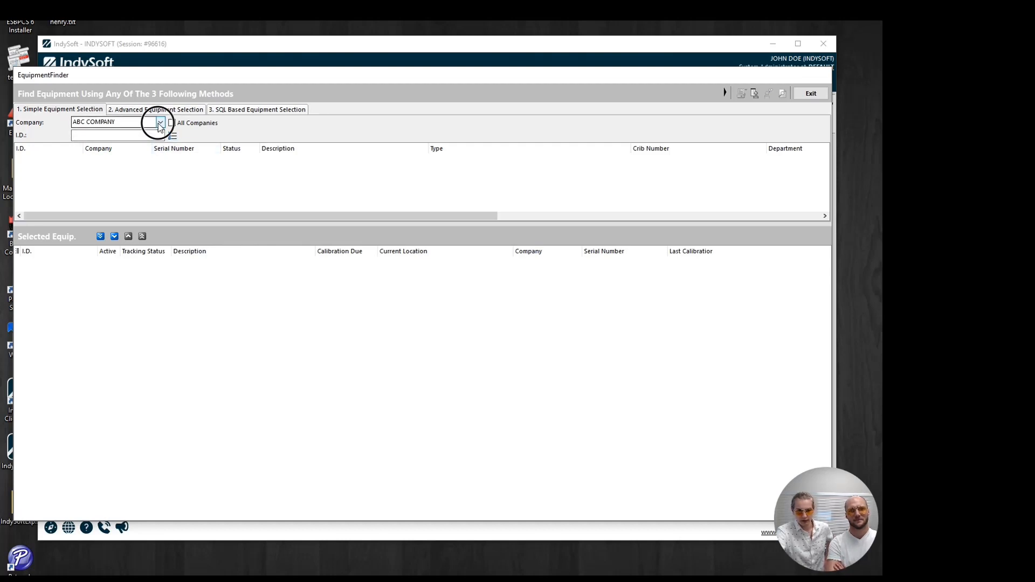
click(170, 143)
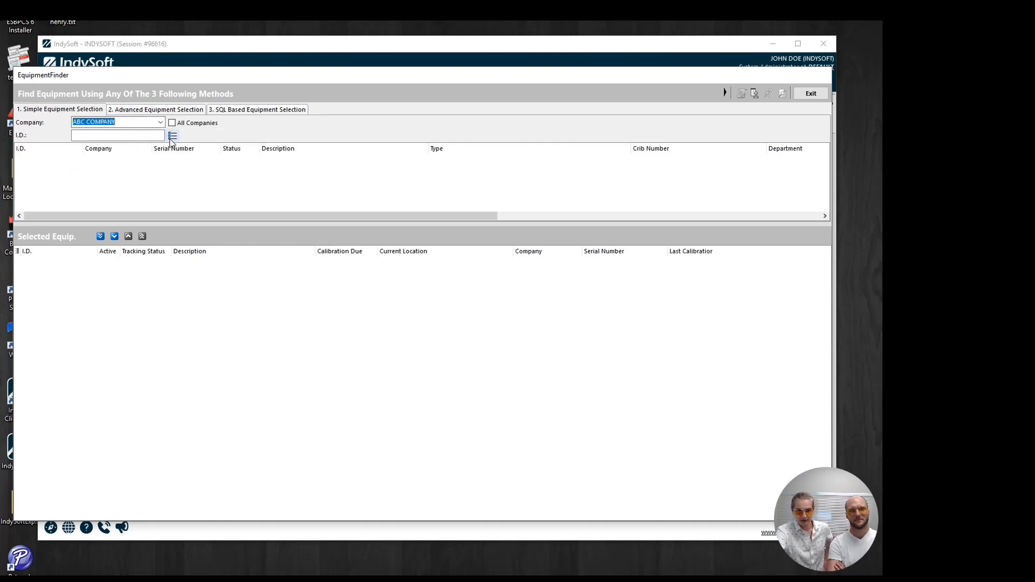
click(148, 110)
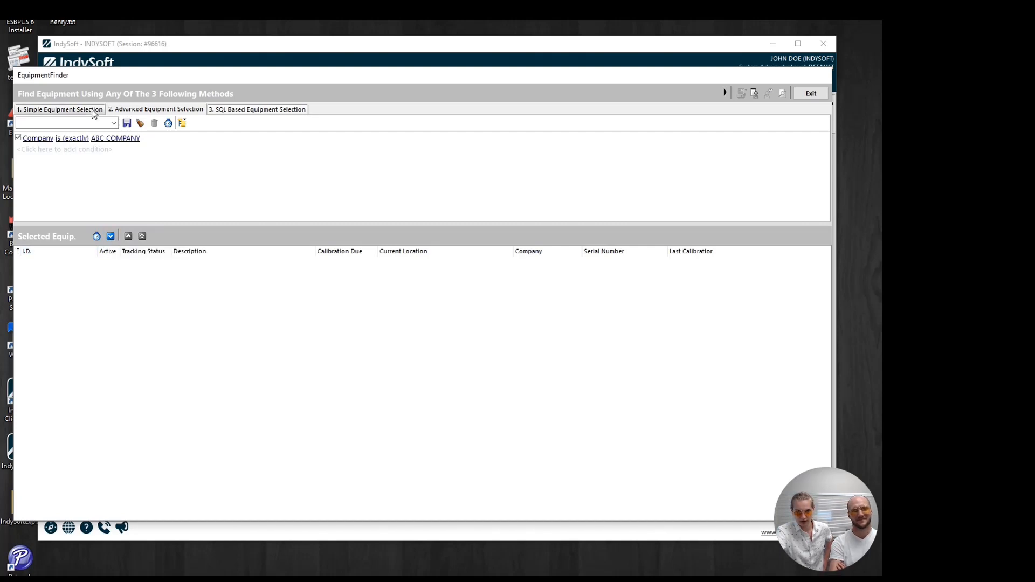
click(76, 110)
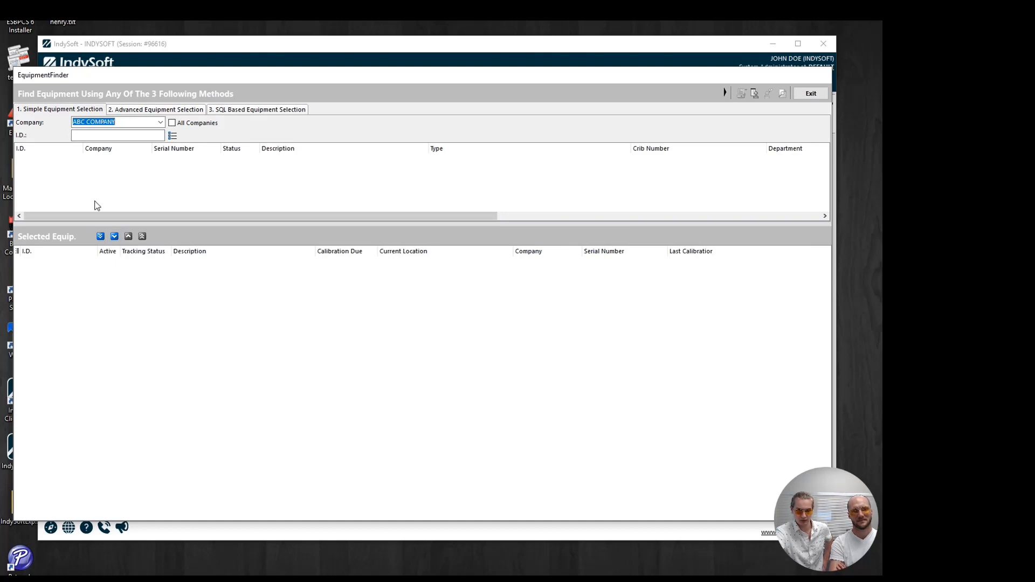
click(151, 111)
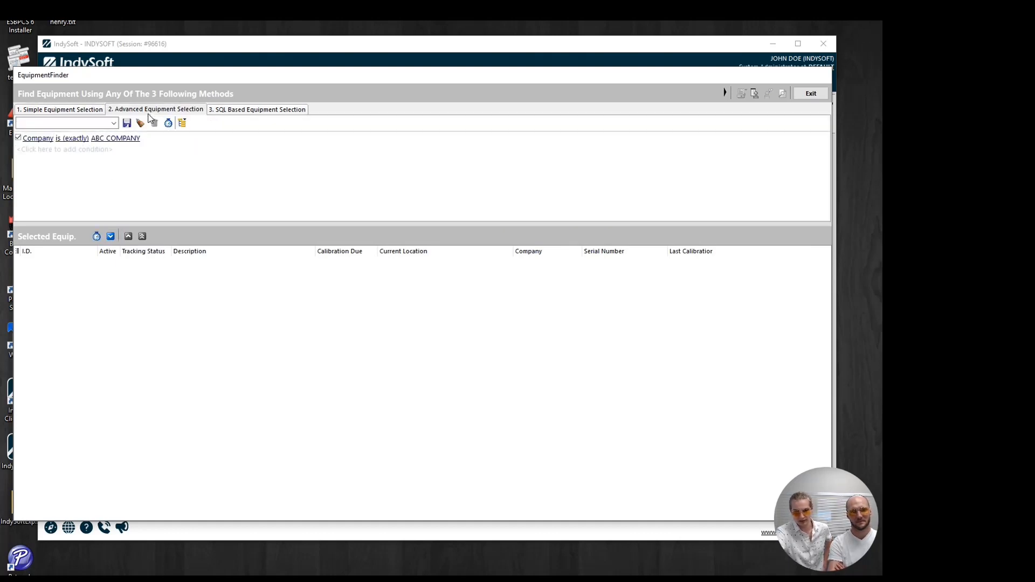
click(111, 236)
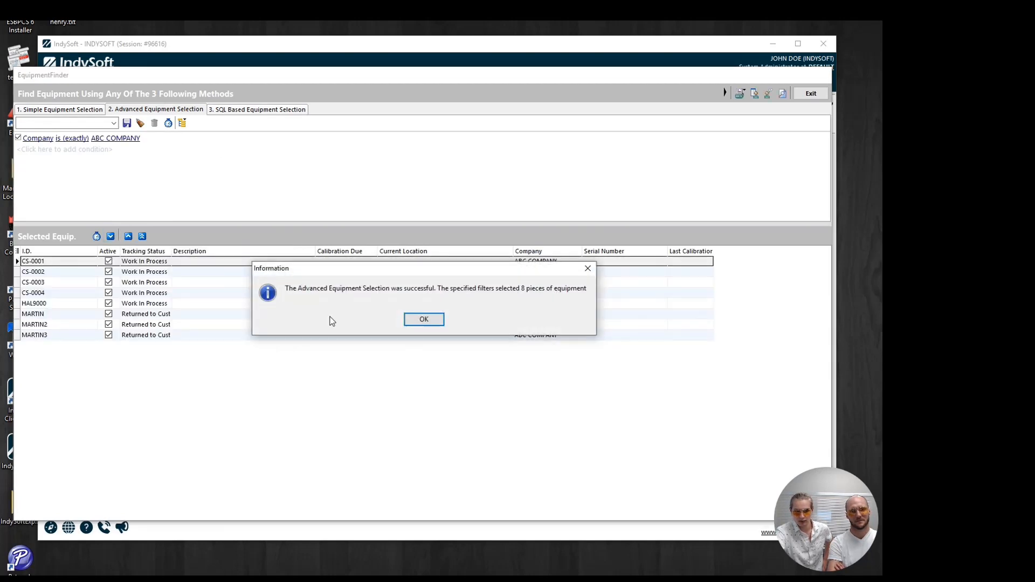
click(420, 320)
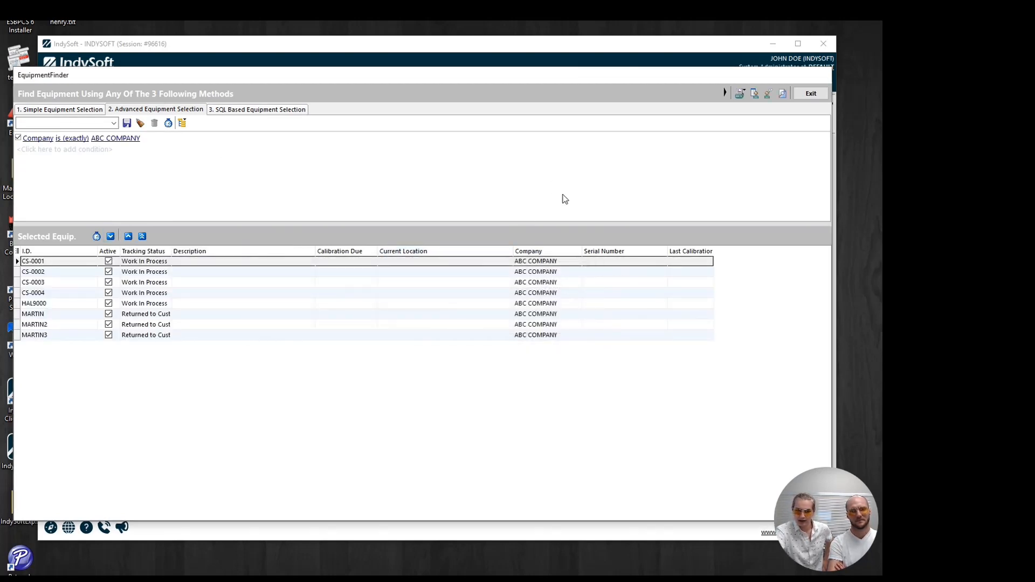
click(723, 91)
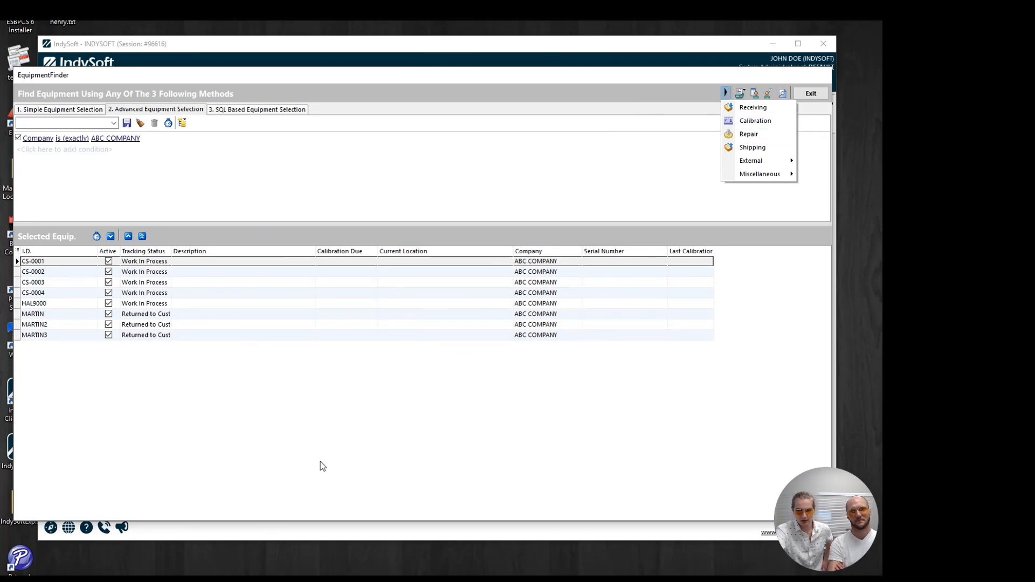
click(264, 411)
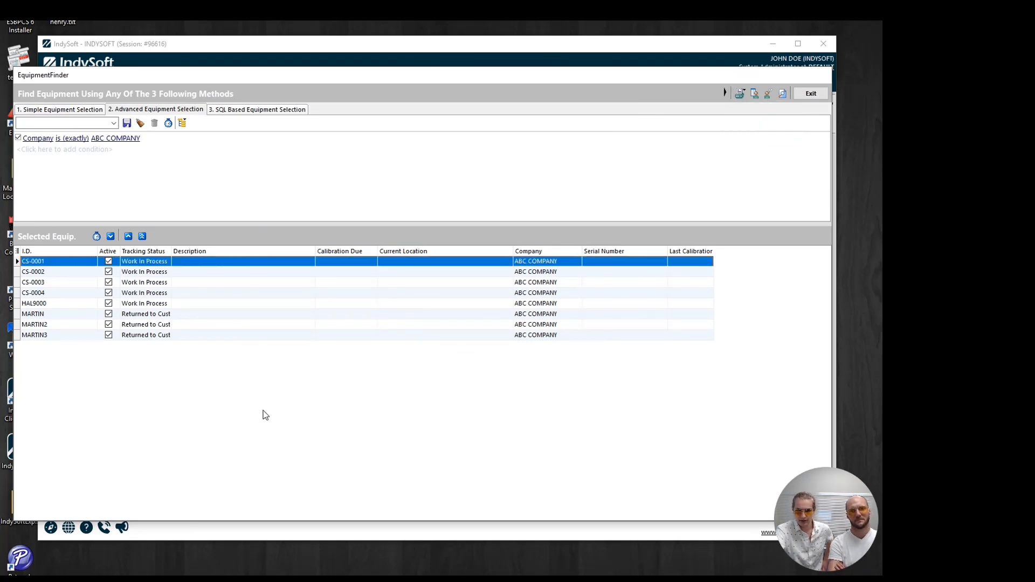
Add the User Defined 1 column to the selected equipment grid
click(18, 253)
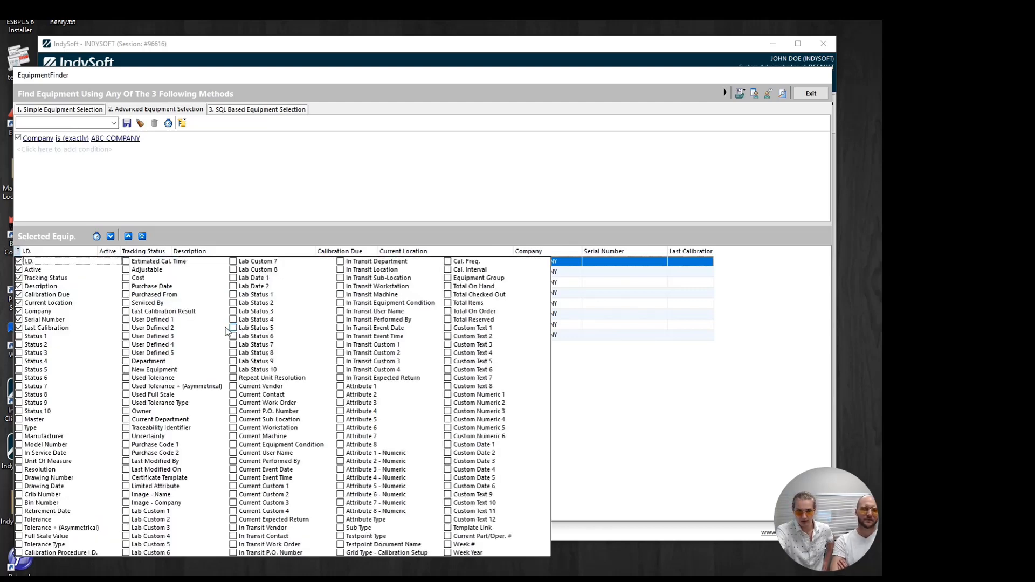
click(126, 322)
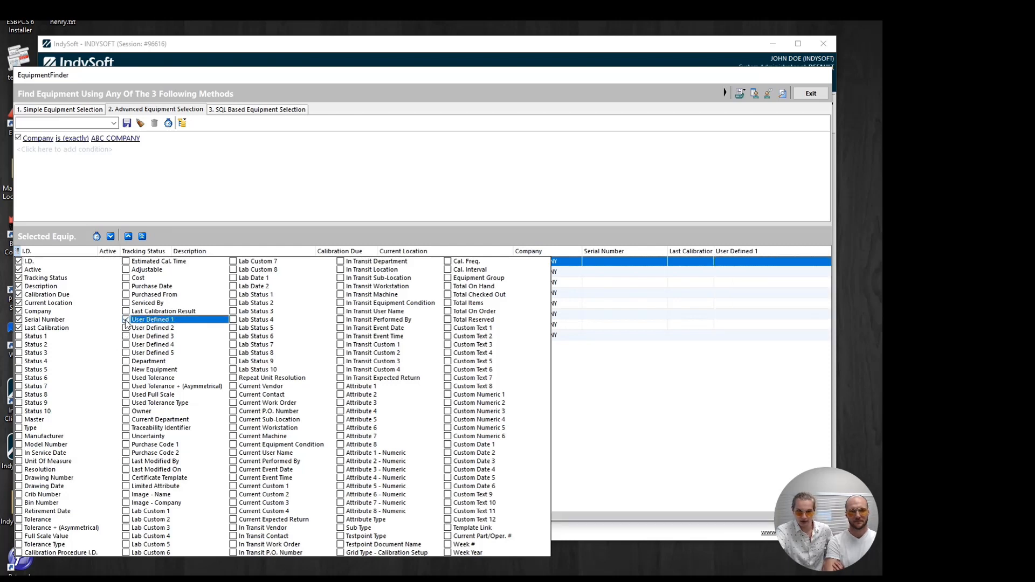
click(595, 367)
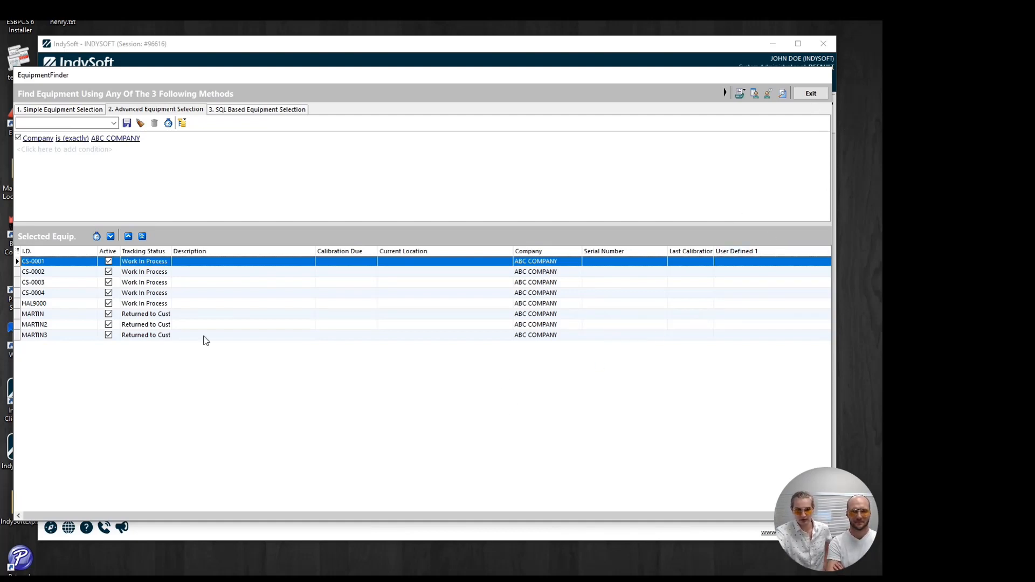
Save the grid layout as the default for all users, allowing users to save their own settings
right_click(153, 353)
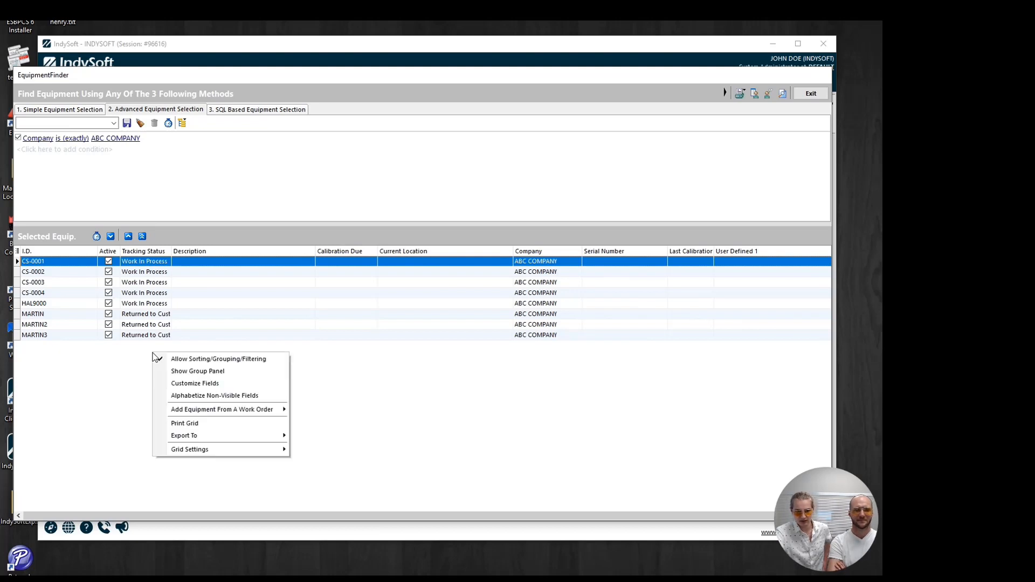
mouse_move(234, 452)
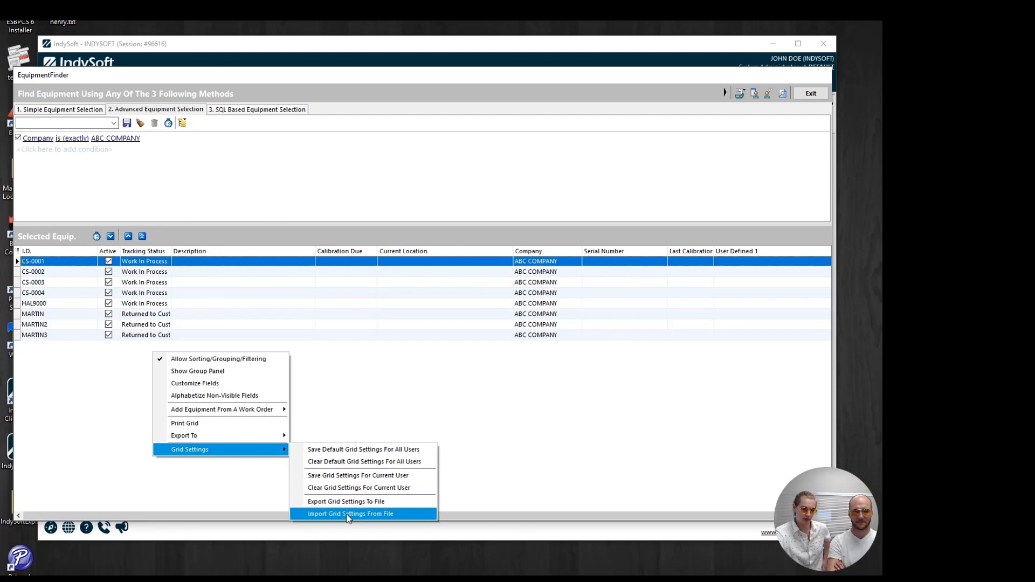
click(338, 451)
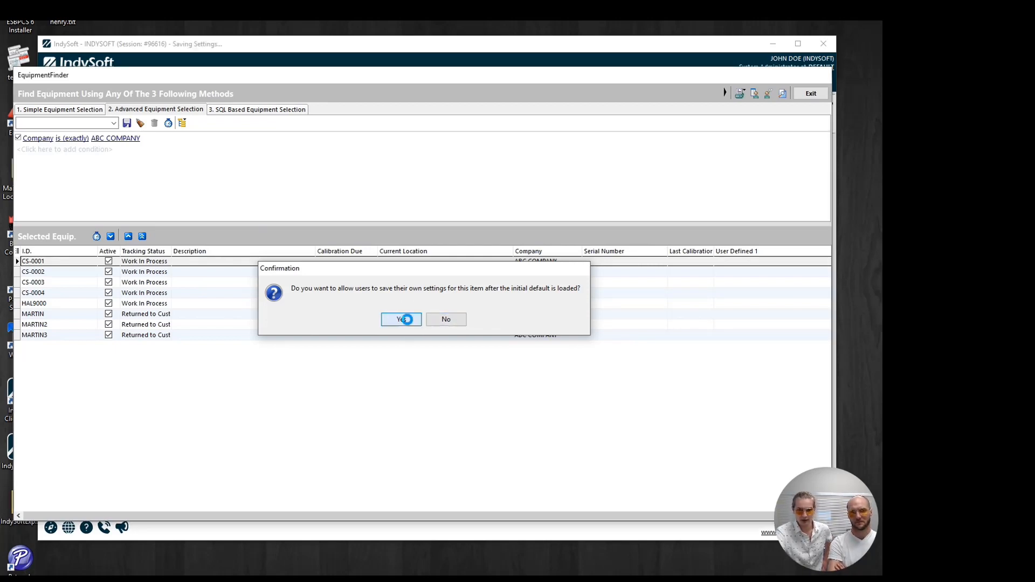
click(403, 319)
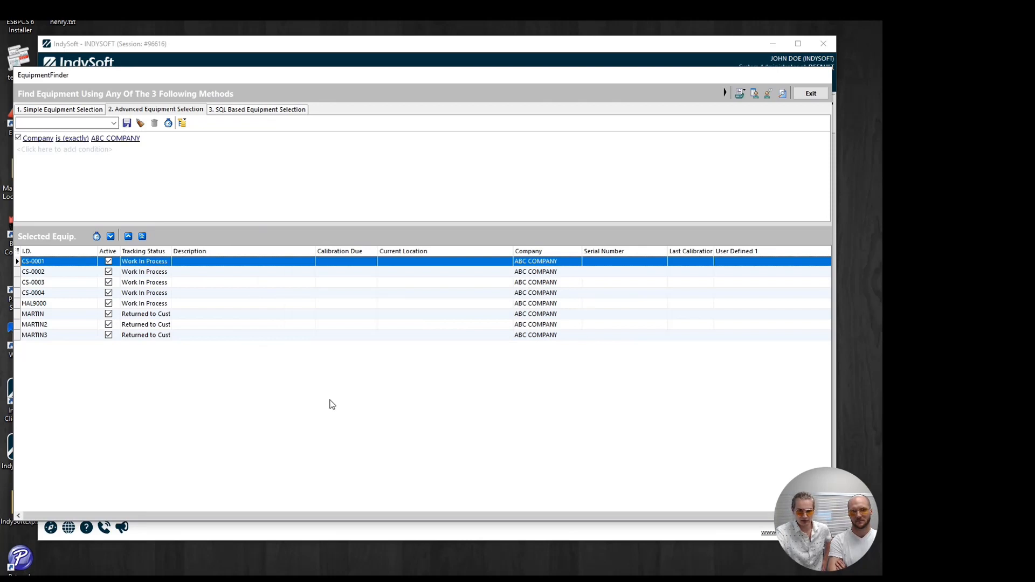
Move the Calibration Due column ahead of Description and the Serial Number column ahead of Current Location
drag(337, 251, 181, 258)
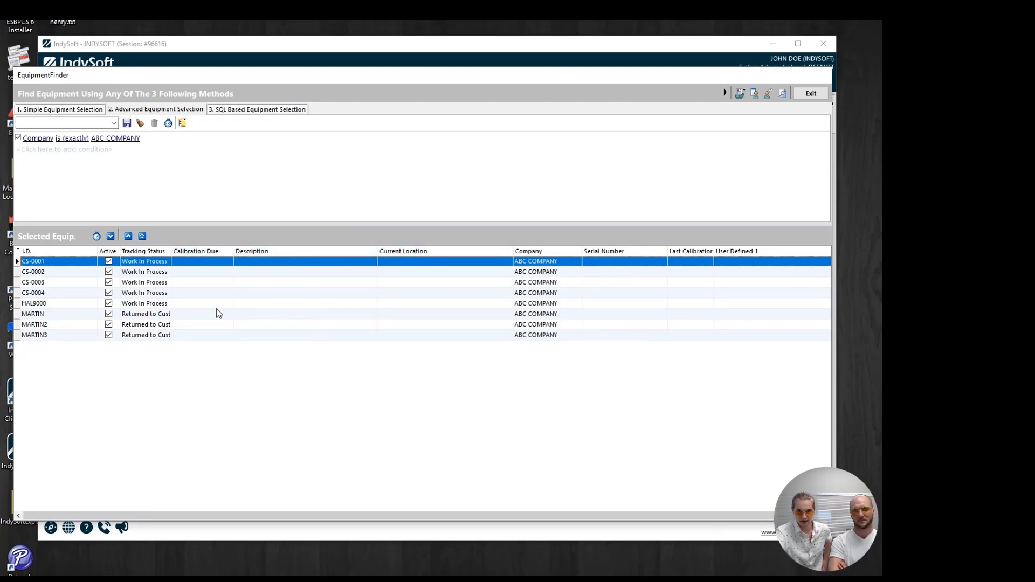
drag(615, 252, 380, 257)
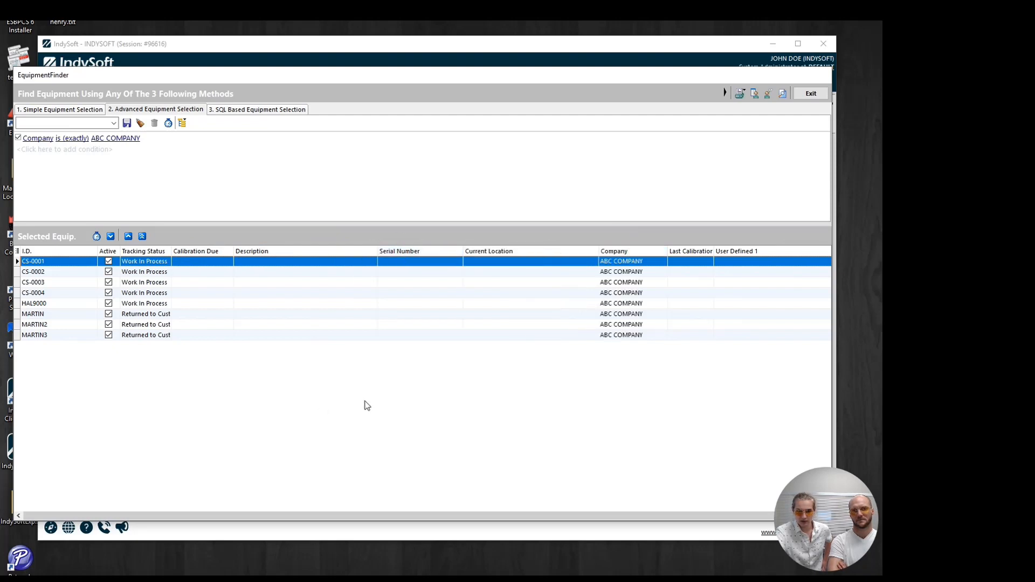
right_click(366, 406)
click(149, 384)
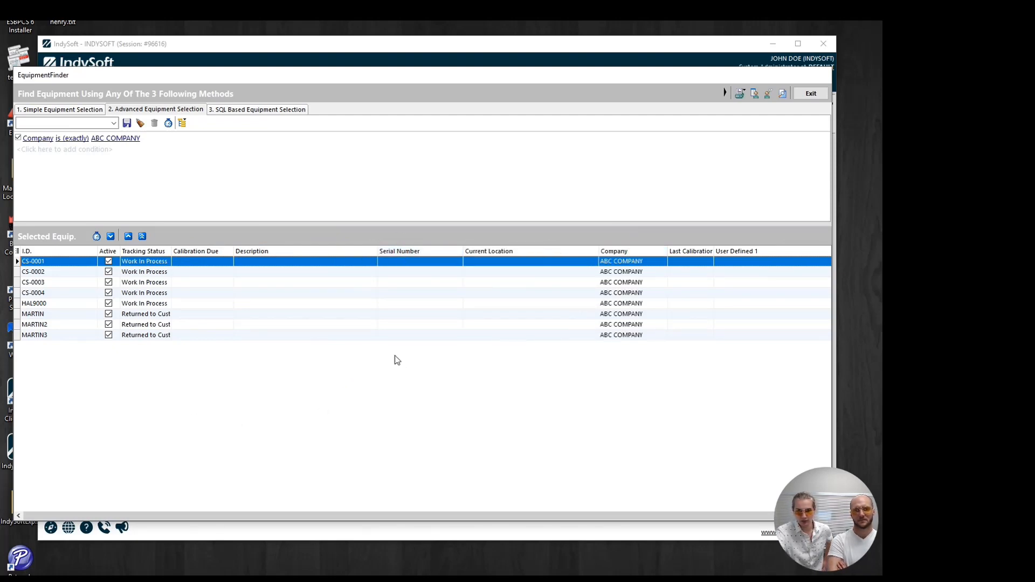
Review the export formats available for the selected equipment grid
right_click(229, 353)
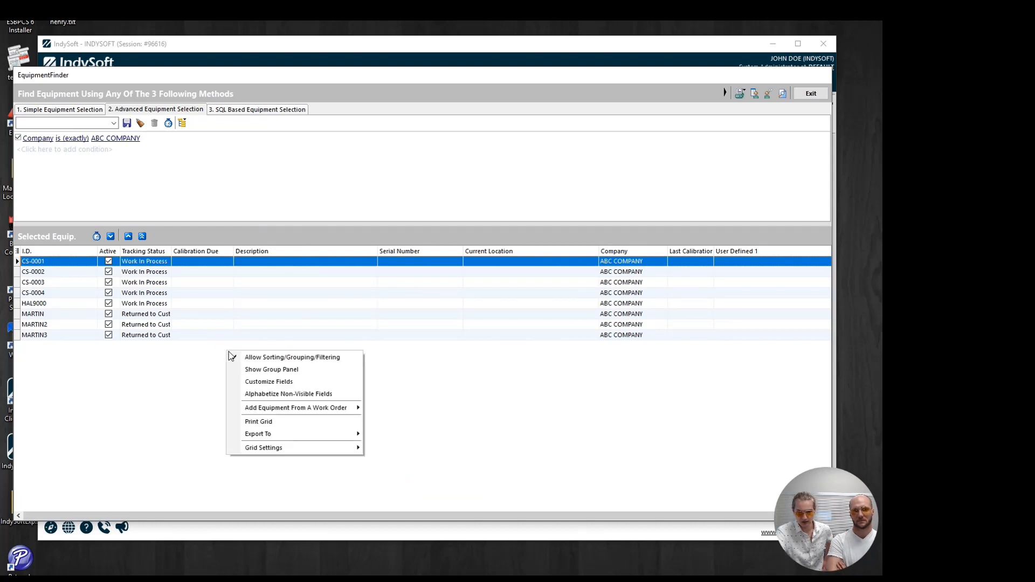
mouse_move(283, 433)
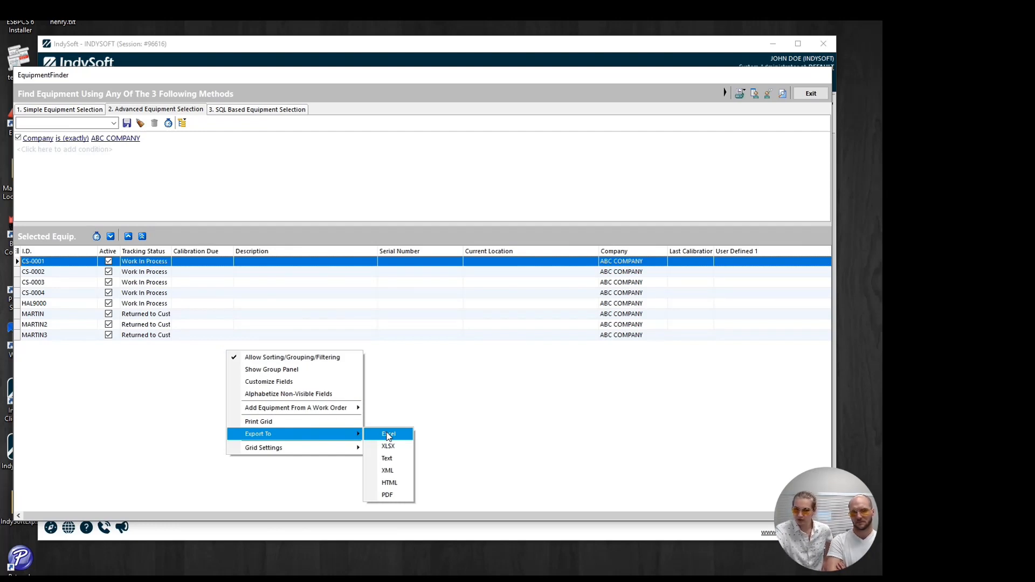
click(518, 423)
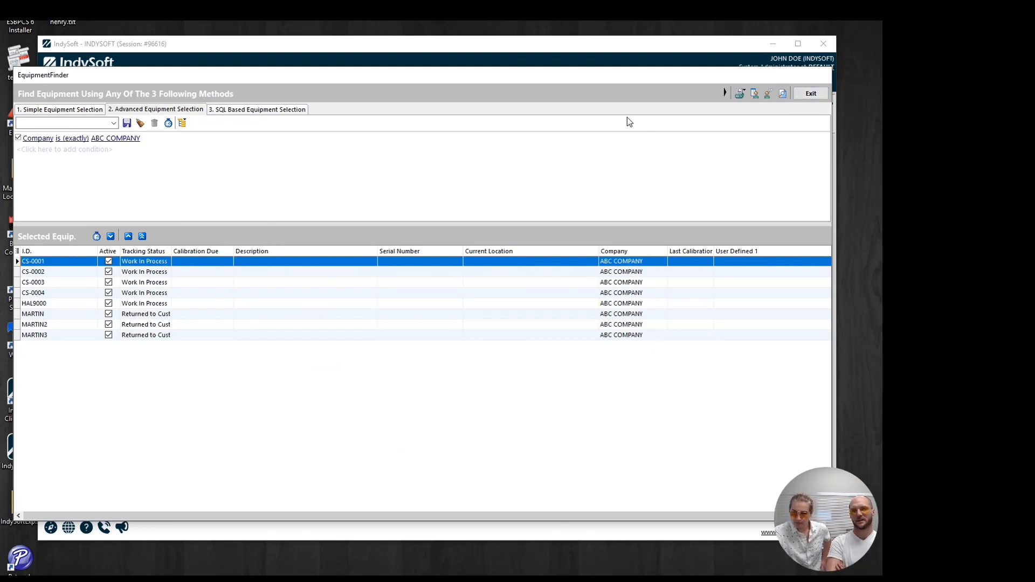
Disable and re-enable sorting, grouping and filtering for the selected equipment grid, and sort it by Tracking Status
right_click(383, 353)
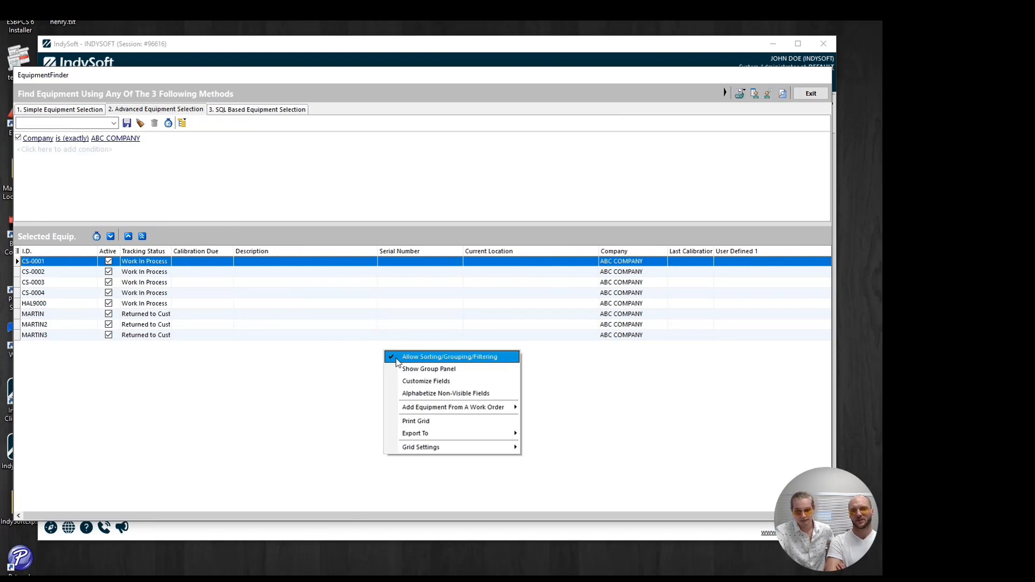
click(396, 357)
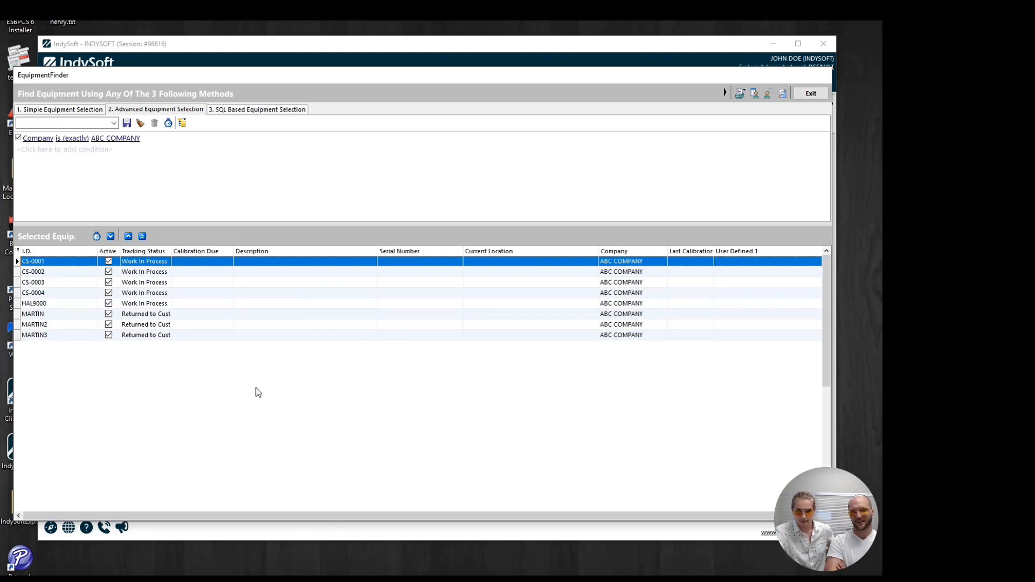
right_click(328, 376)
click(364, 383)
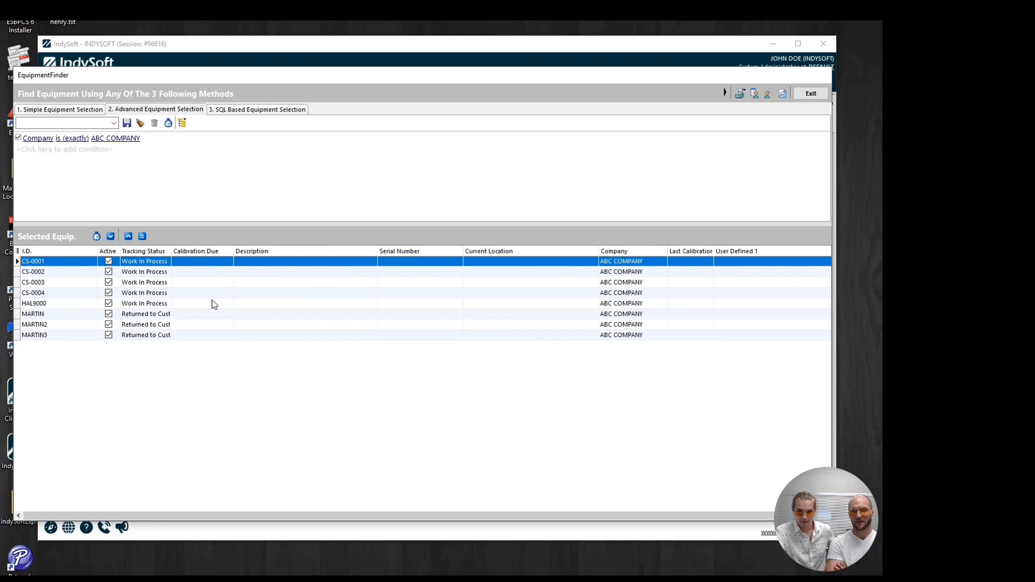
click(148, 252)
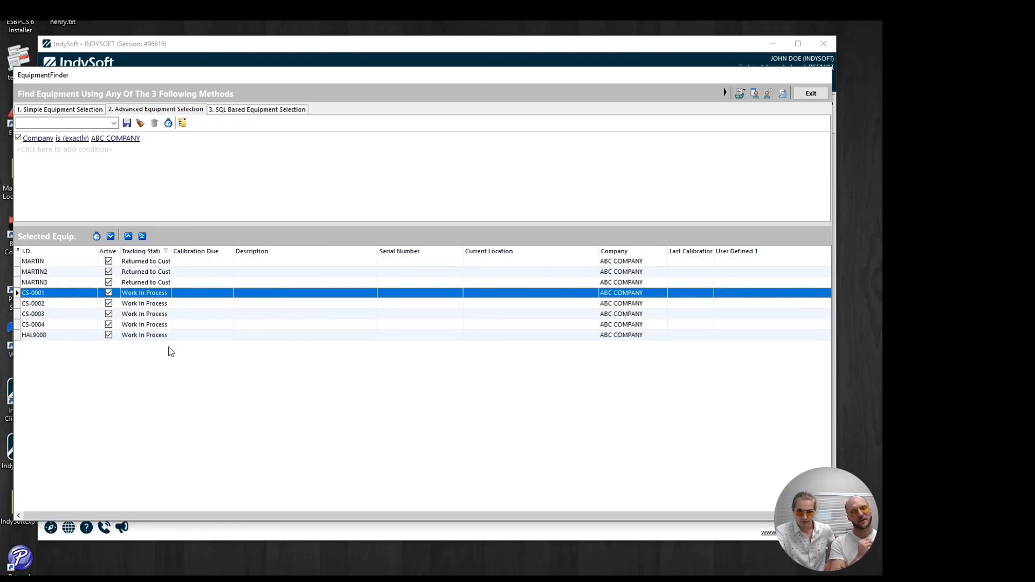
Disable sorting, grouping and filtering for the grid, and try to sort it by Tracking Status
right_click(176, 357)
click(196, 364)
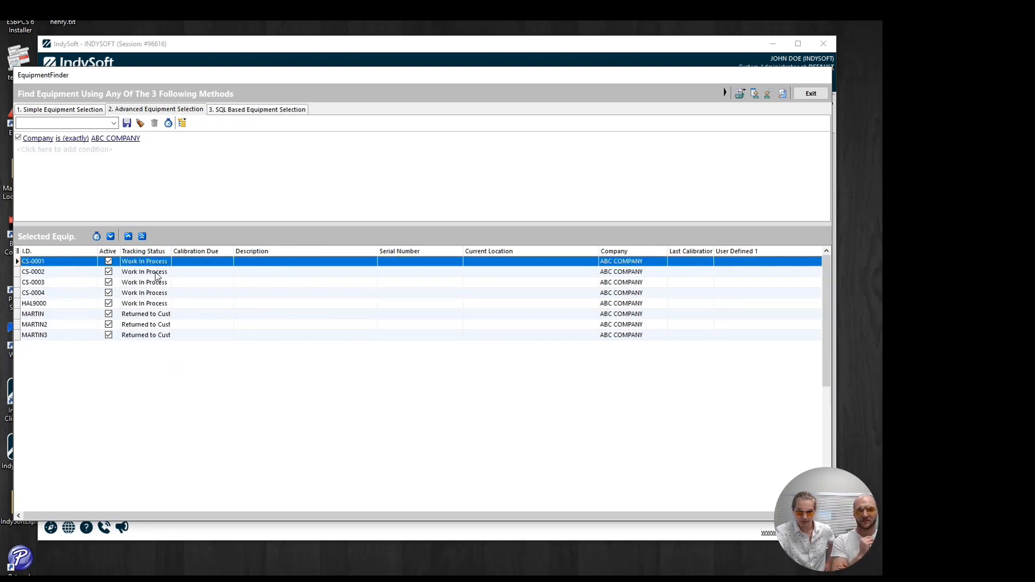
click(144, 251)
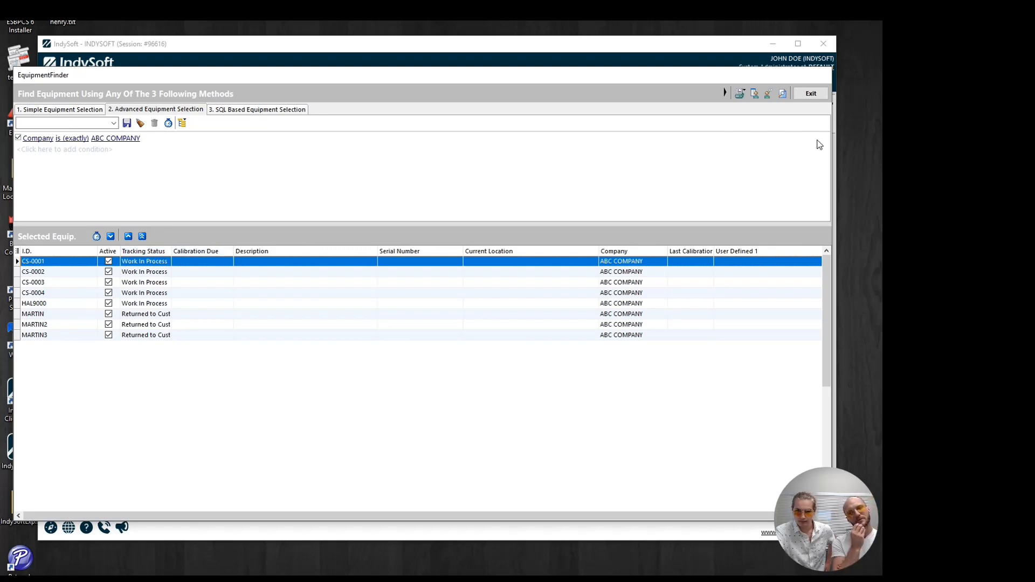
Exit the equipment finder and open the Equipment Listing search/report
click(810, 94)
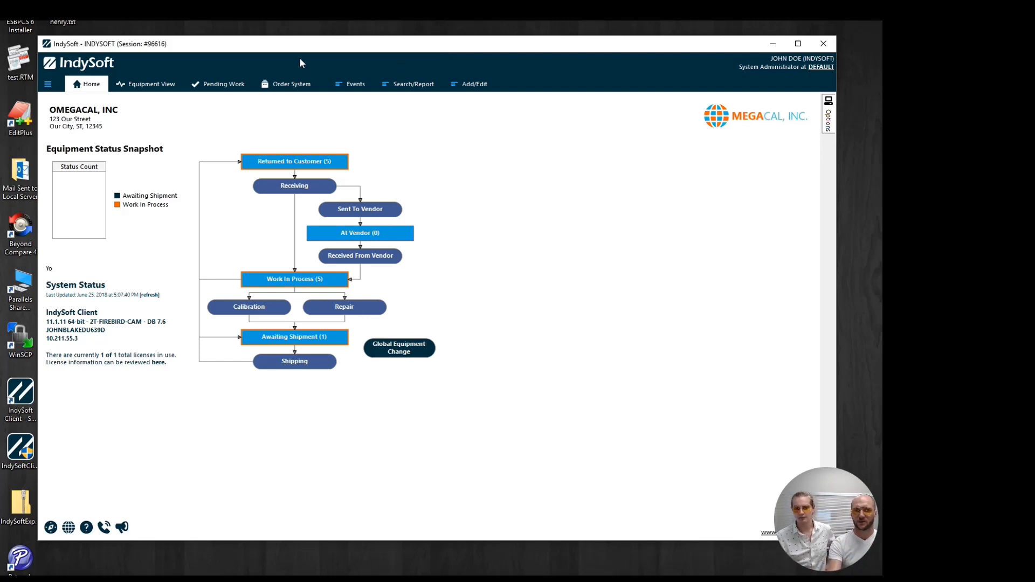
click(401, 86)
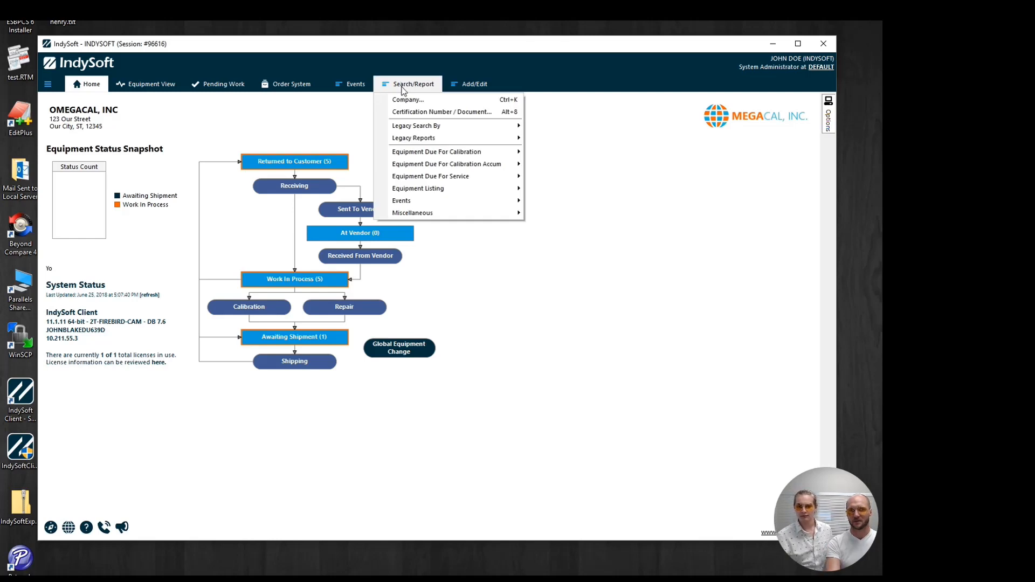
mouse_move(415, 143)
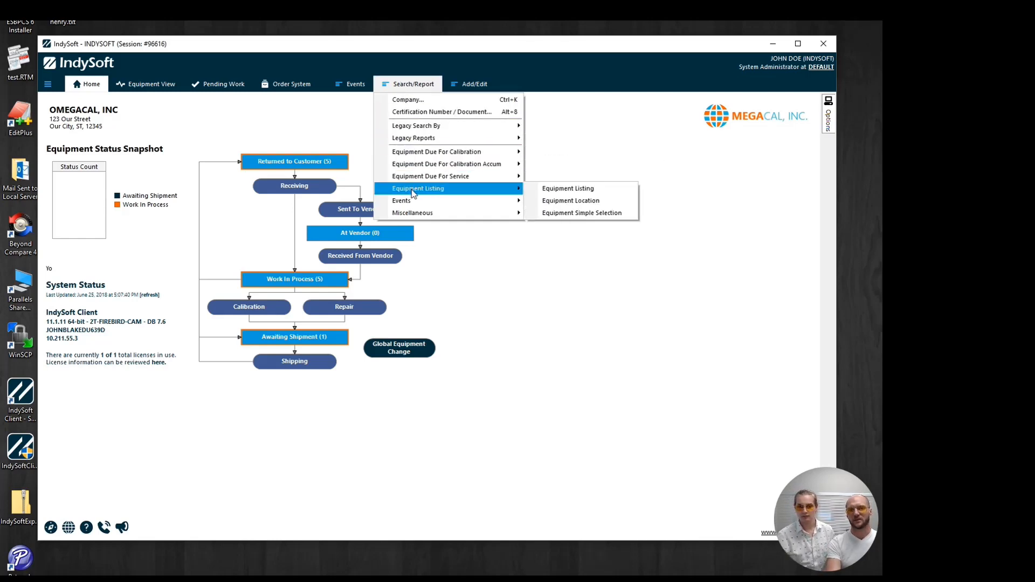
mouse_move(418, 214)
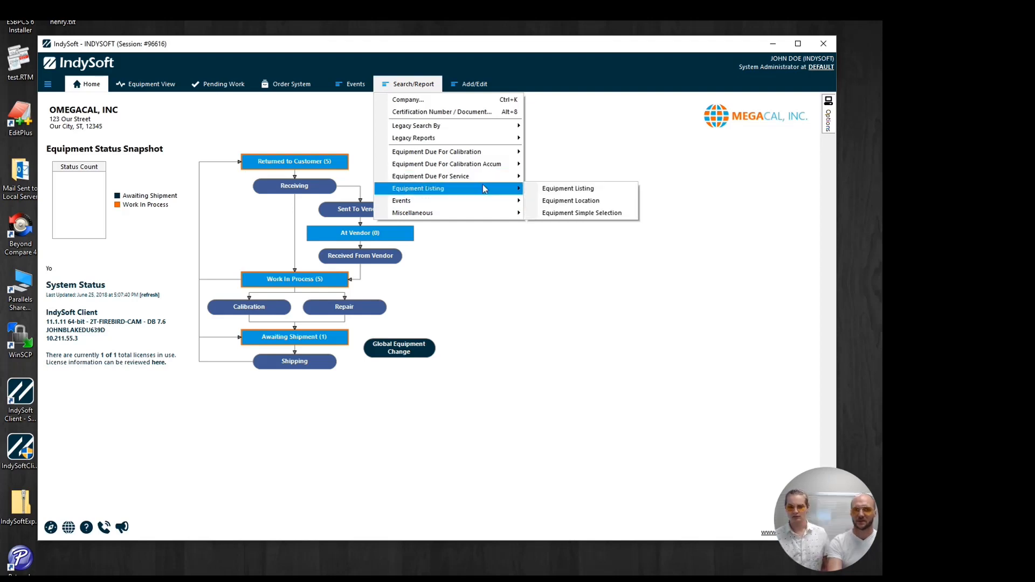
click(546, 194)
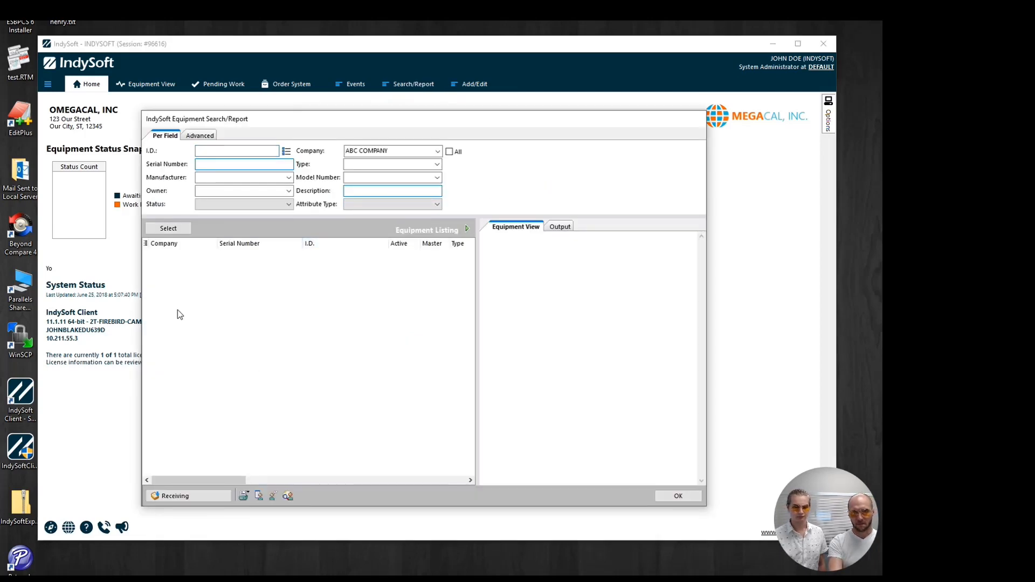
Move the Serial Number column ahead of Company in the equipment listing, and view the grid's layout options
drag(261, 245, 160, 246)
right_click(267, 299)
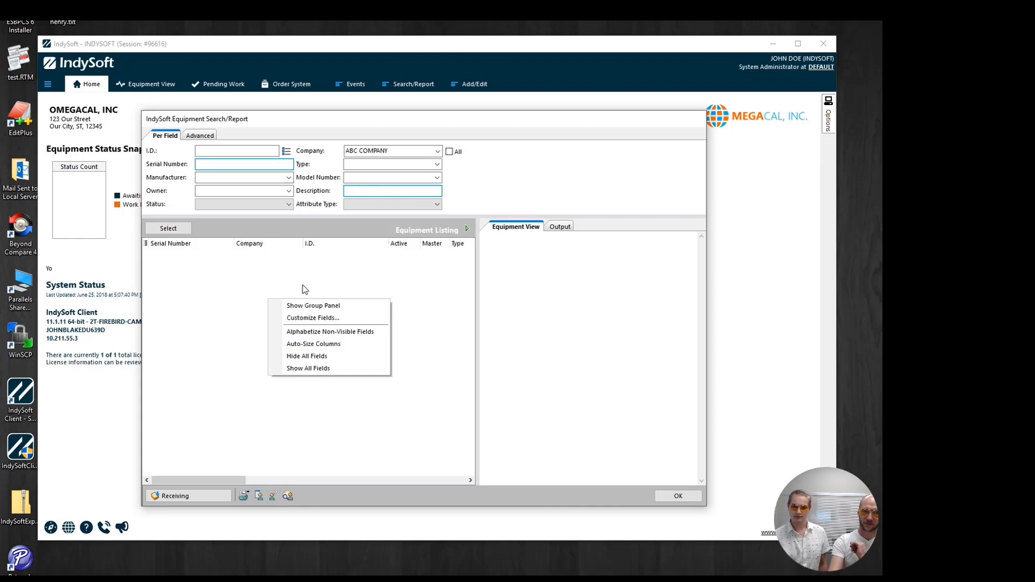
click(316, 272)
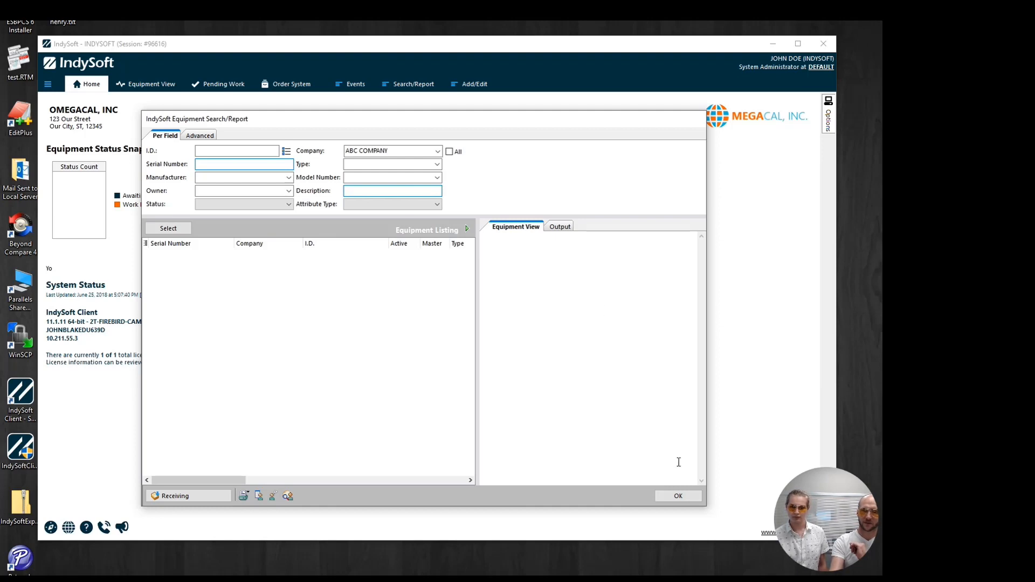
Close the equipment search, open PrintBuilder, and open the EQUIPMENT LISTING template of the Equipment general reports for design
click(664, 503)
mouse_move(828, 114)
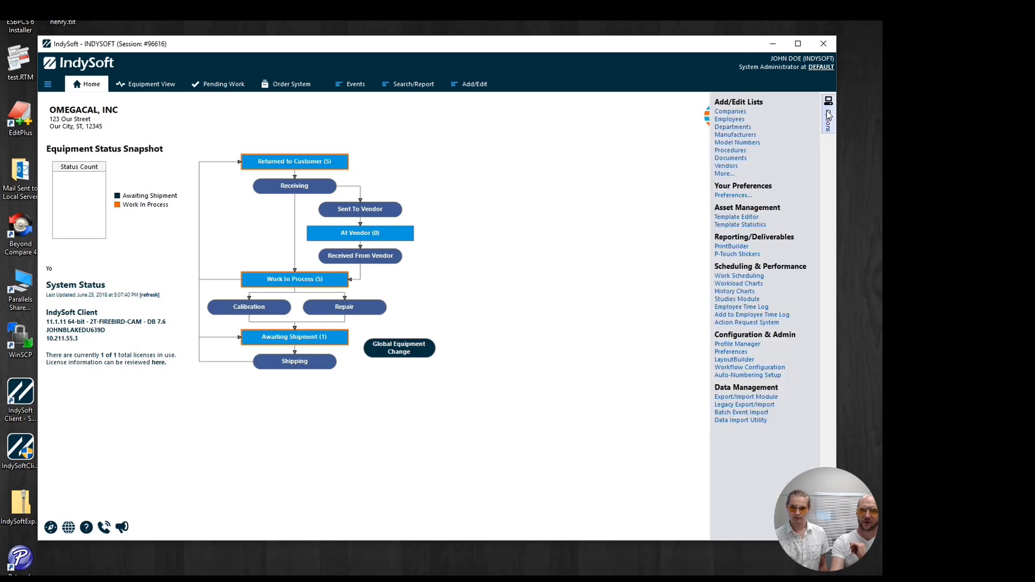
click(743, 246)
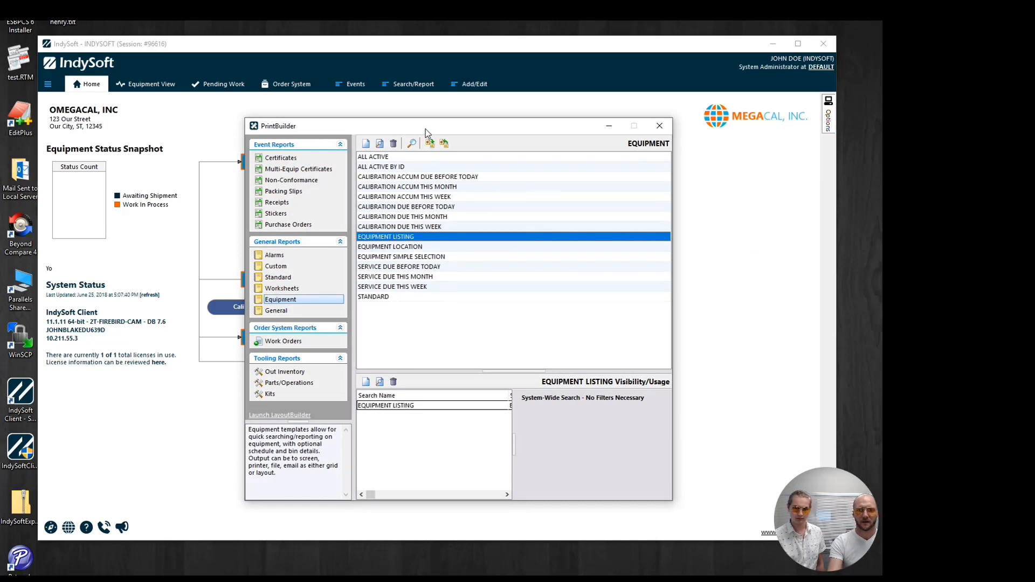
drag(424, 128, 322, 122)
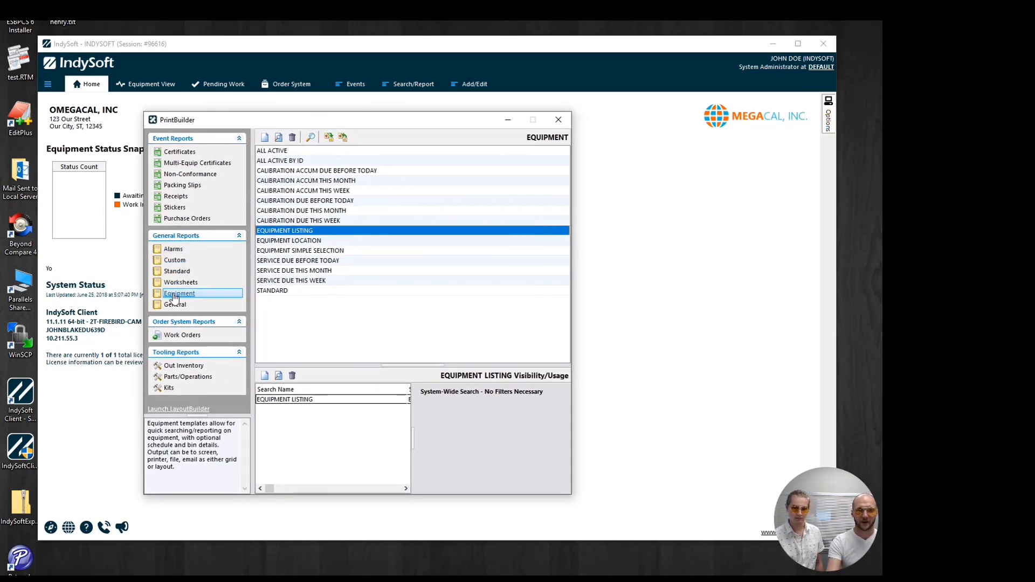
double_click(310, 232)
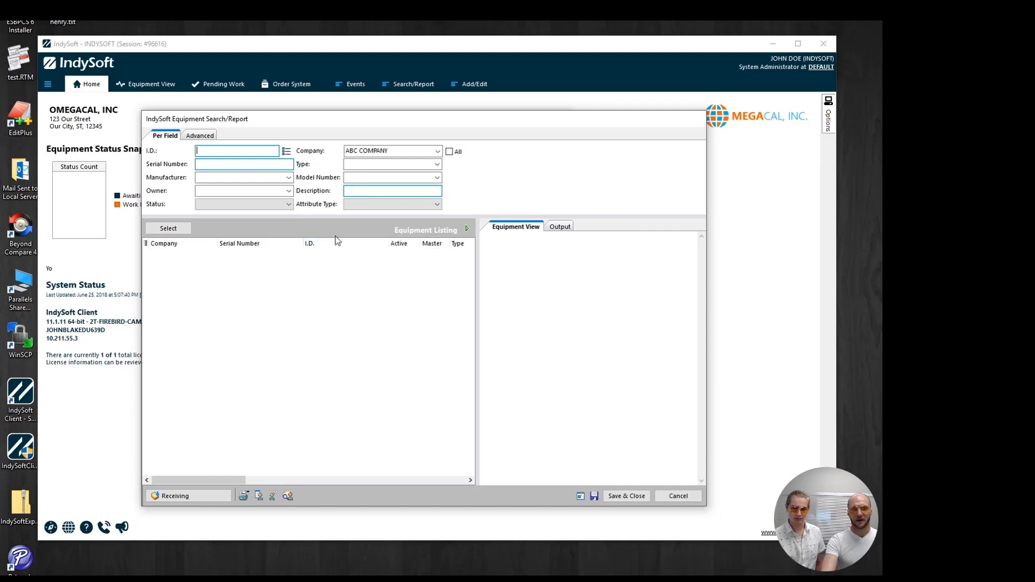
Move the I.D. column ahead of Serial Number in the equipment listing template's grid
click(326, 243)
drag(326, 244, 227, 248)
right_click(213, 260)
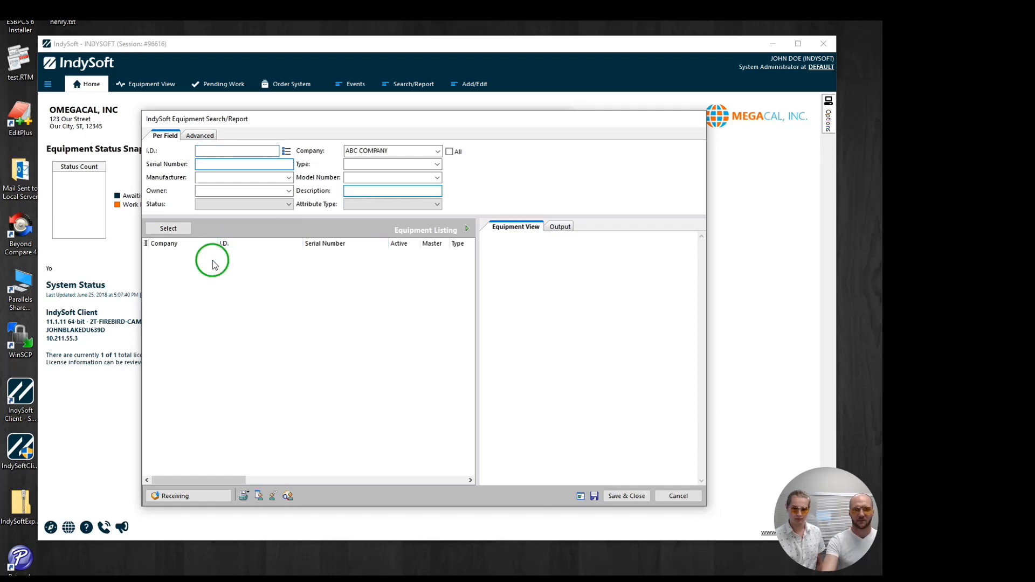
click(201, 263)
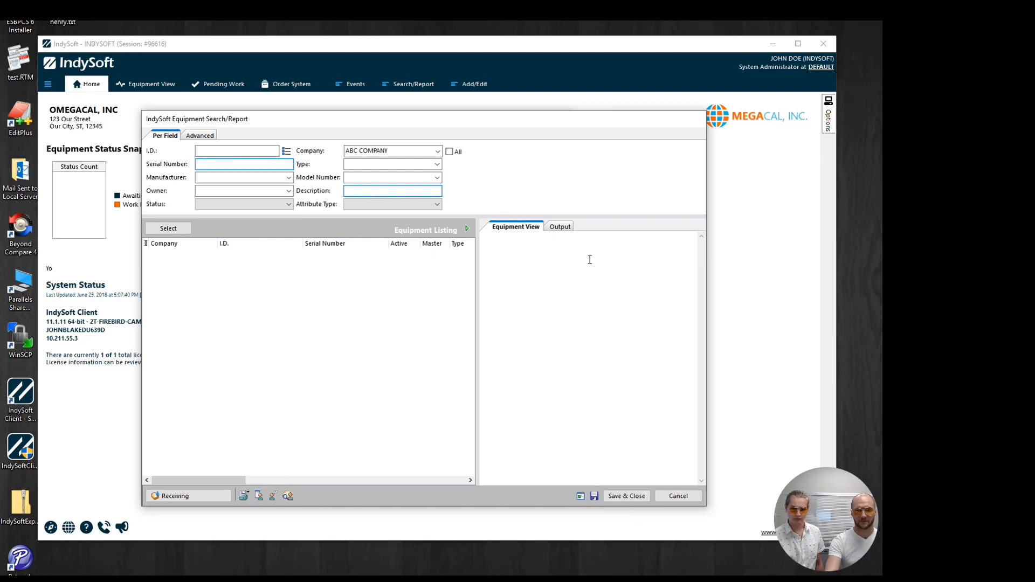
Set the template's default output destination to Excel - File and save the settings
click(567, 229)
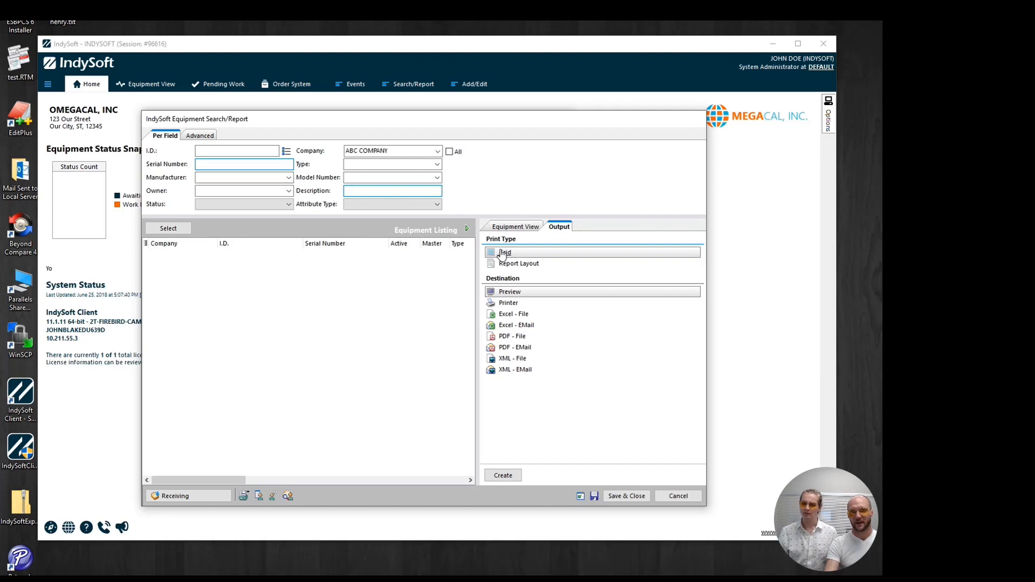
click(512, 317)
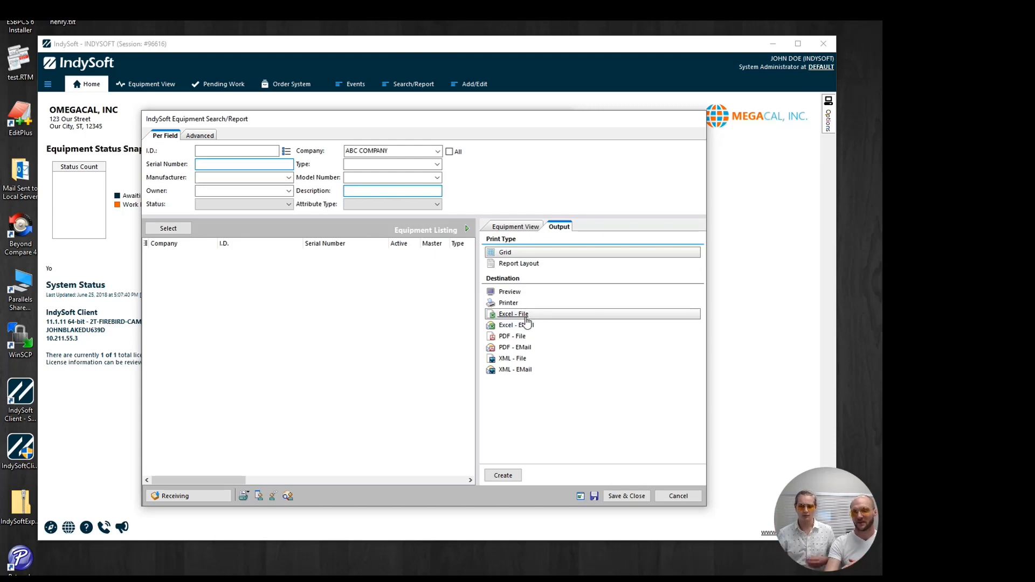
click(593, 497)
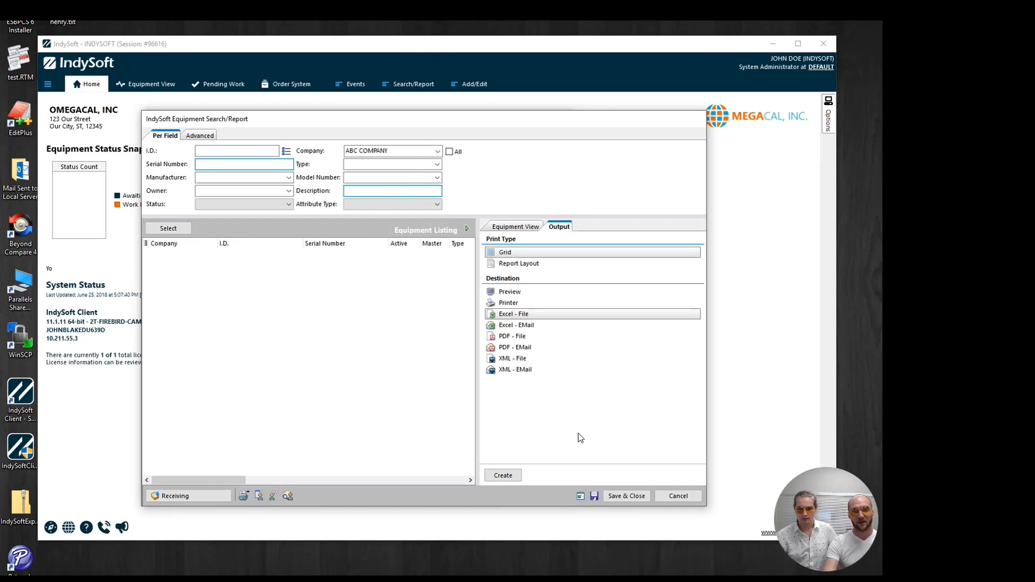
Enable Simple Selection in the template's search options and apply it
click(579, 495)
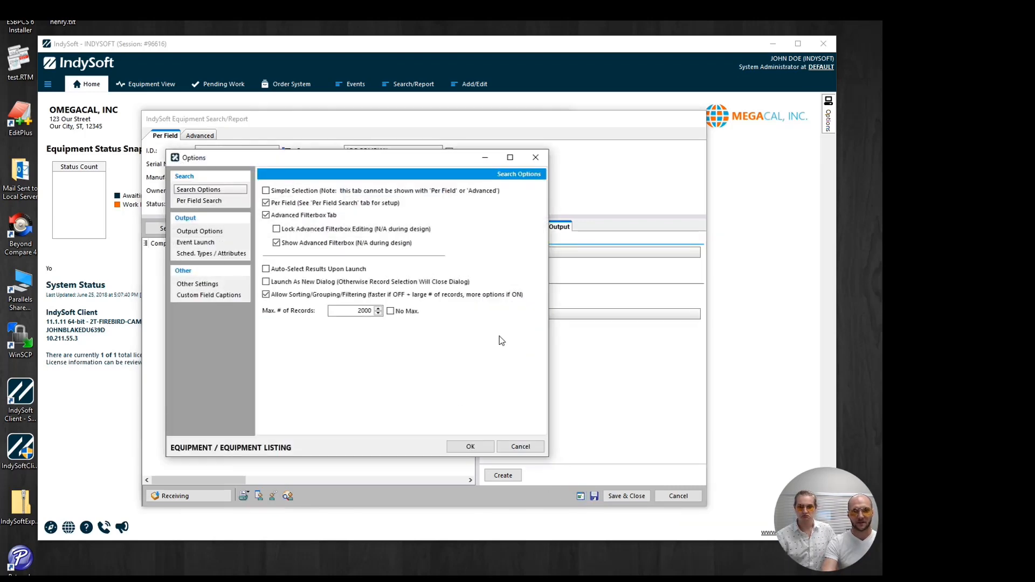
drag(546, 218, 587, 218)
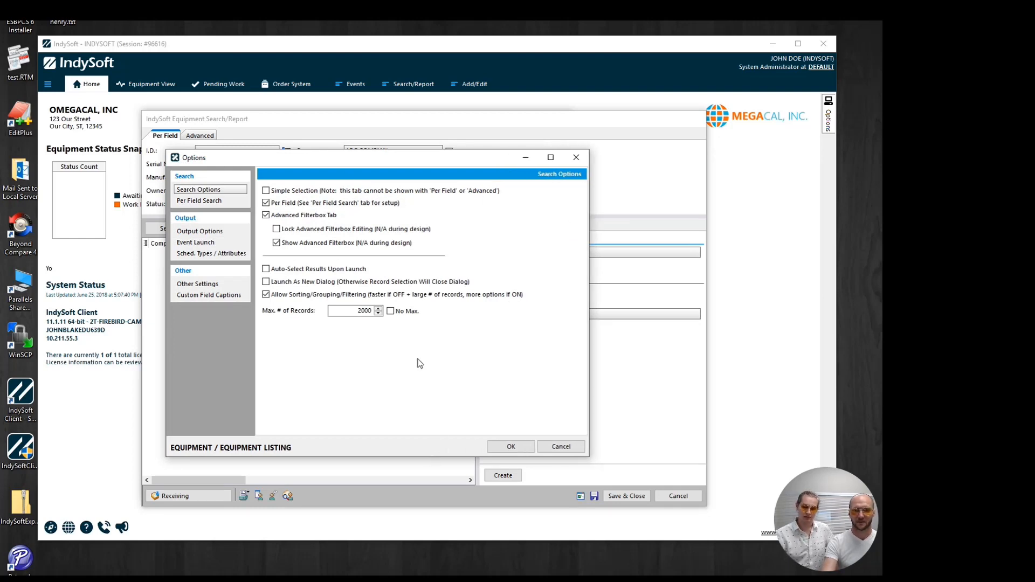
drag(391, 162, 546, 162)
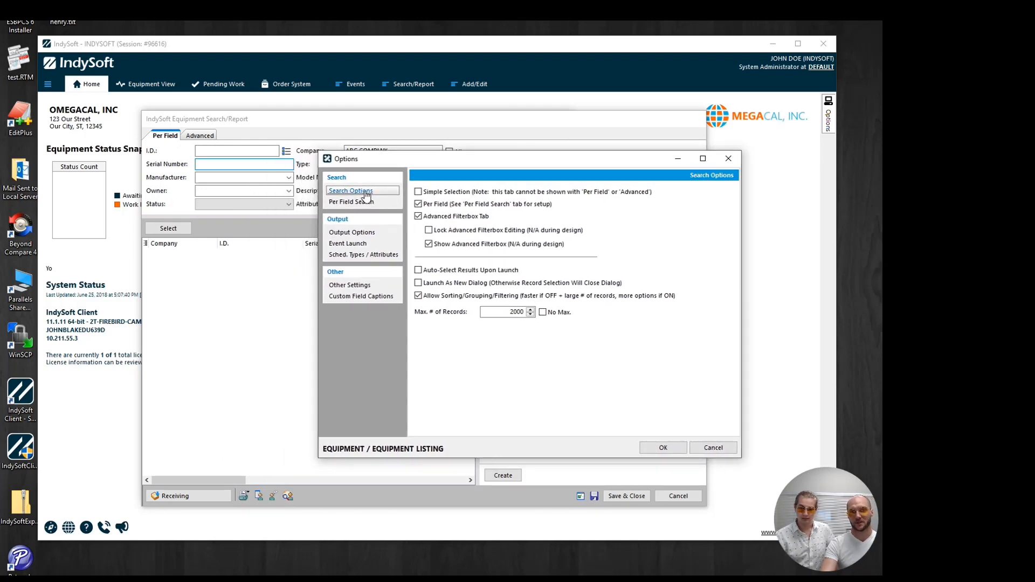
click(419, 193)
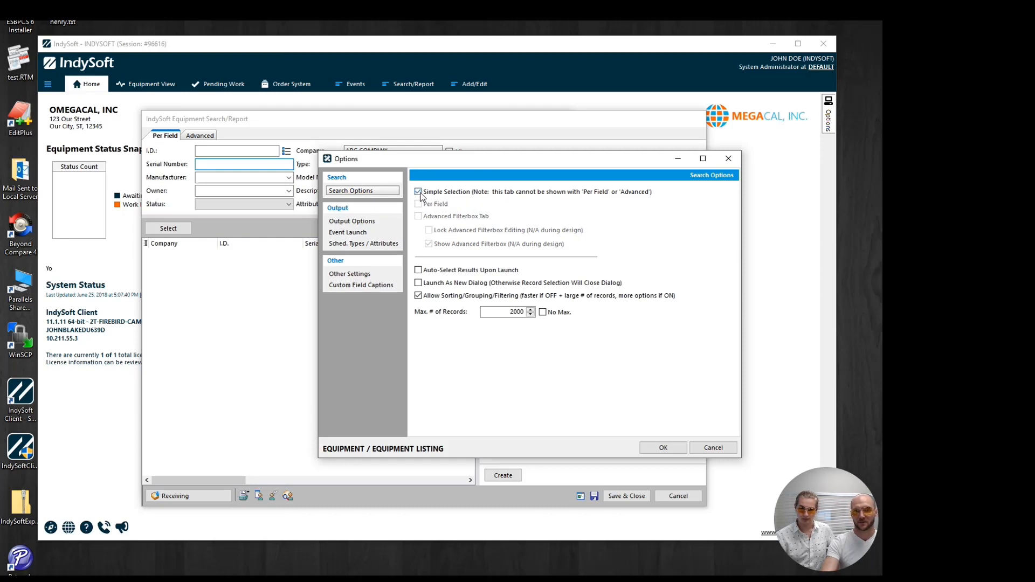
click(676, 449)
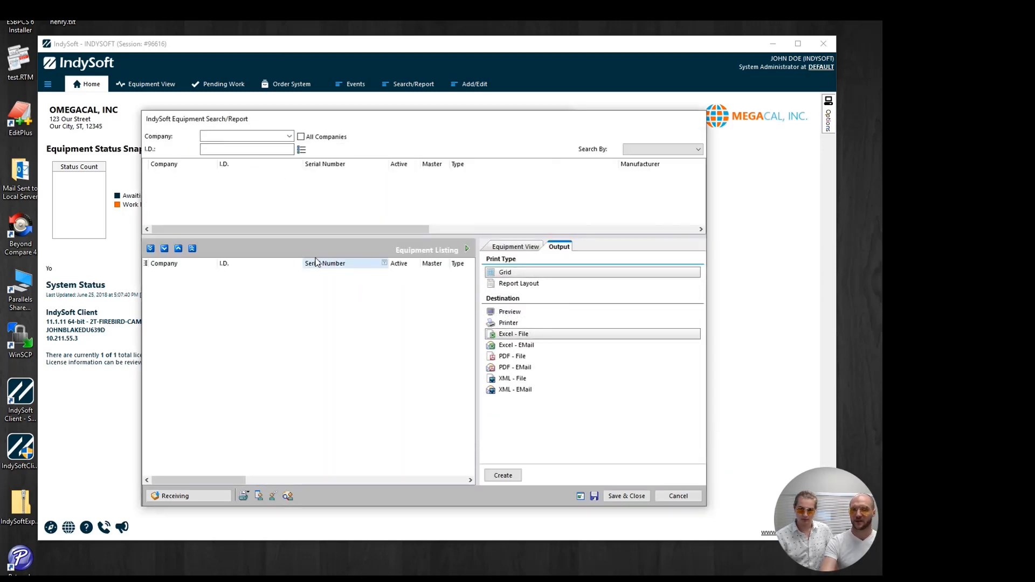
Try replacing Simple Selection with Per Field search, and browse the fields available for the first search entry
click(579, 496)
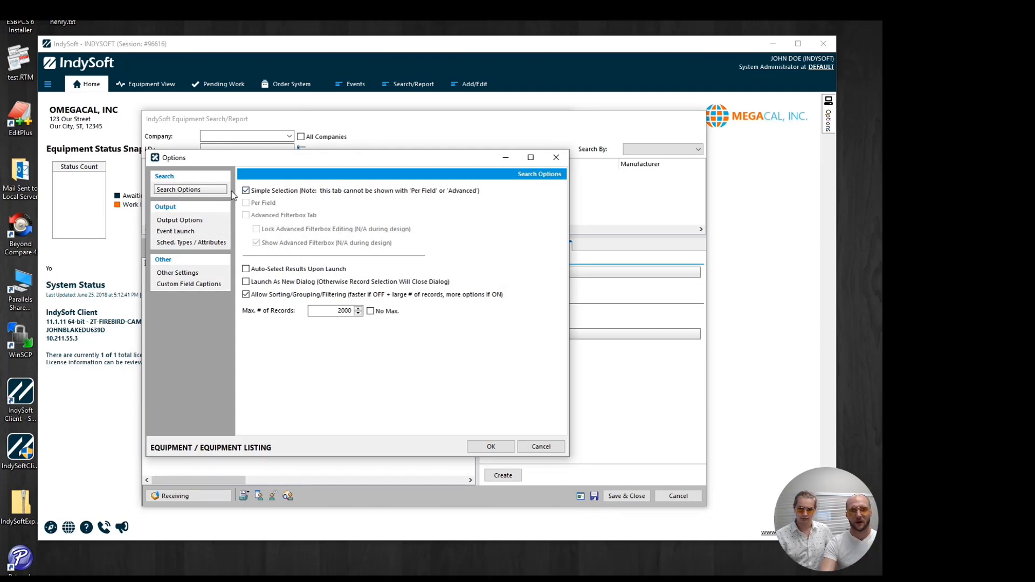
click(246, 191)
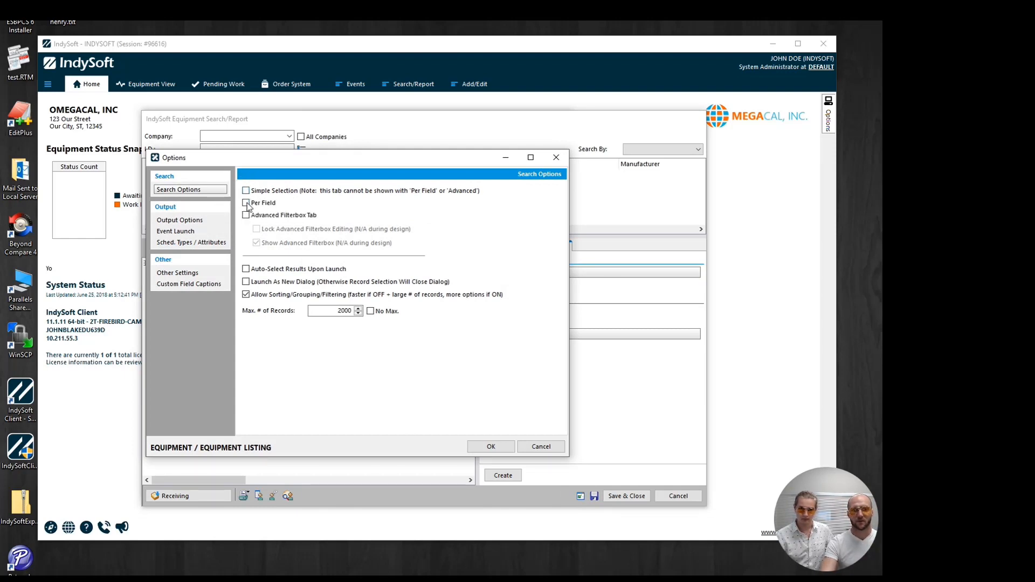
click(245, 202)
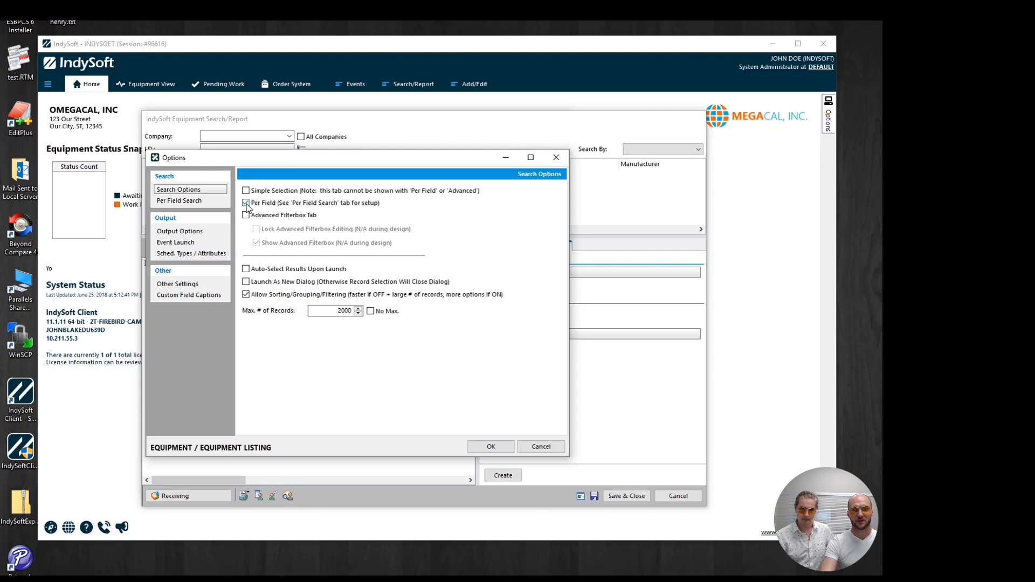
click(177, 201)
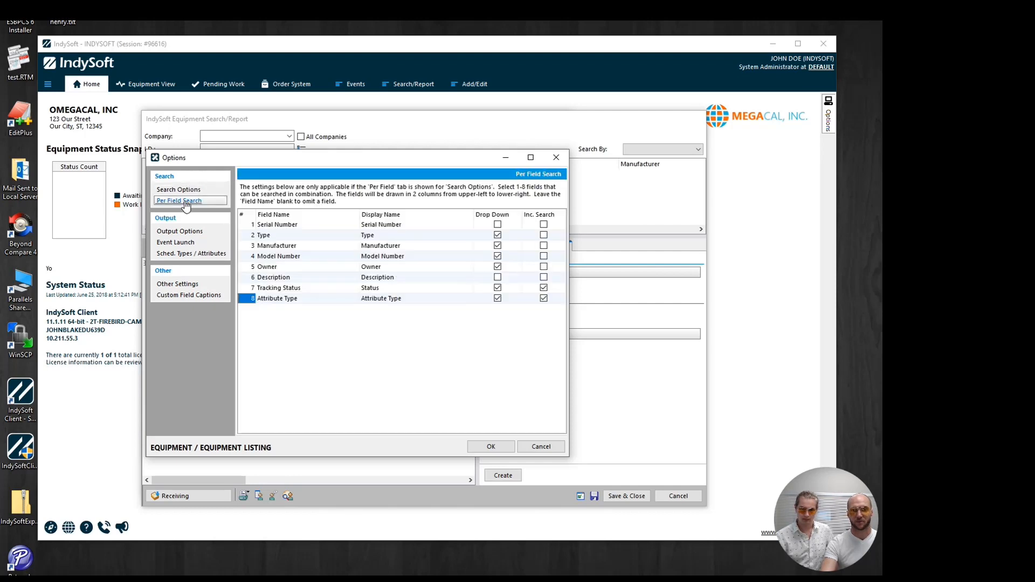
click(281, 225)
click(353, 224)
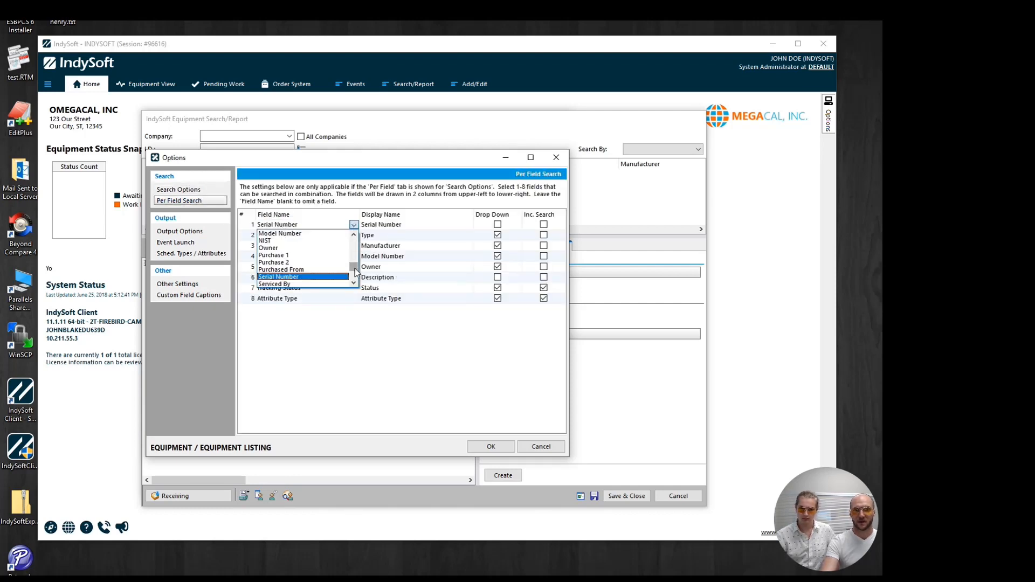
drag(355, 272, 353, 241)
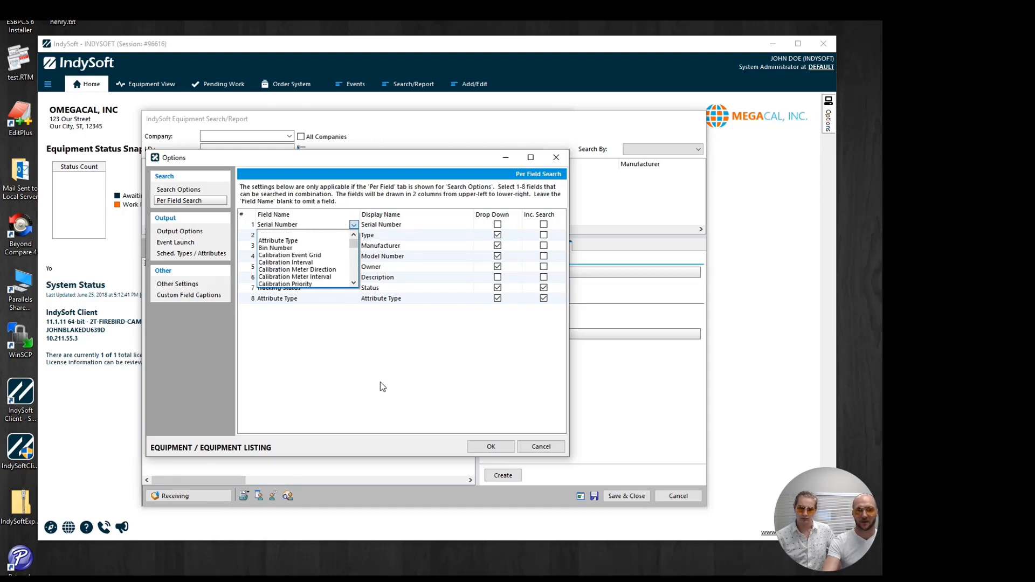
click(381, 382)
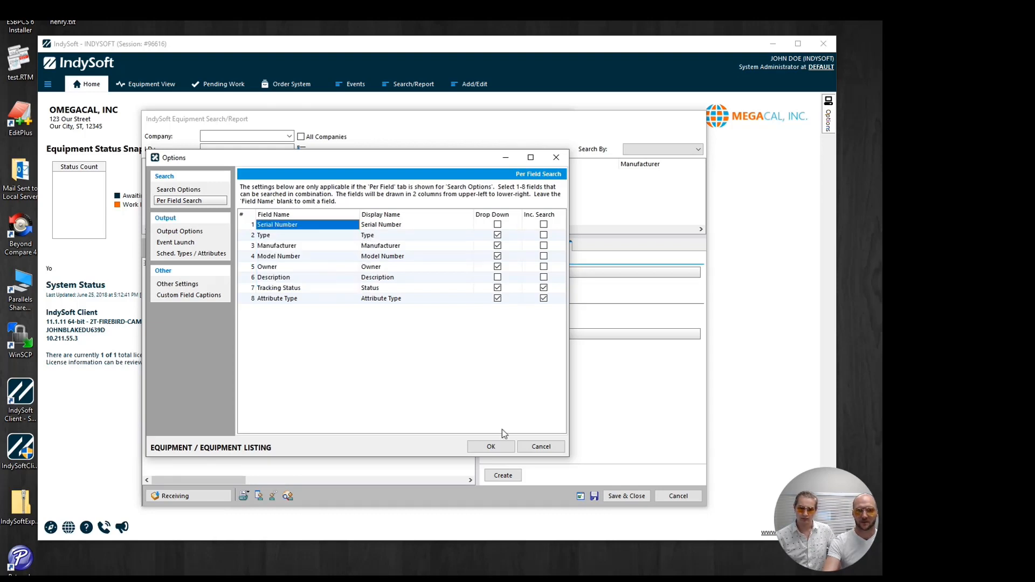
click(539, 447)
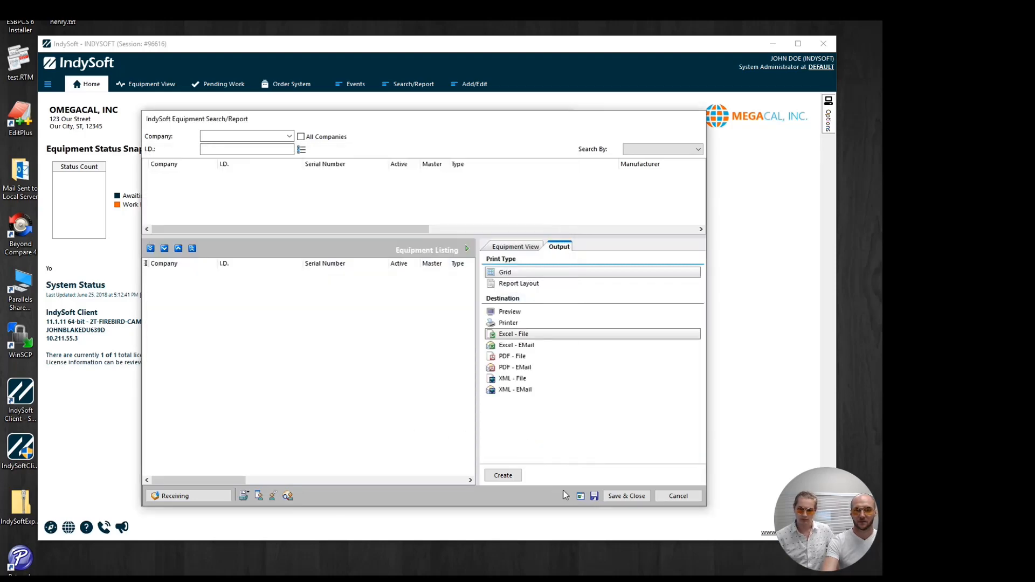
Limit the template's output options to the Grid print type and the Preview, Excel - File and Excel - EMail destinations
click(580, 496)
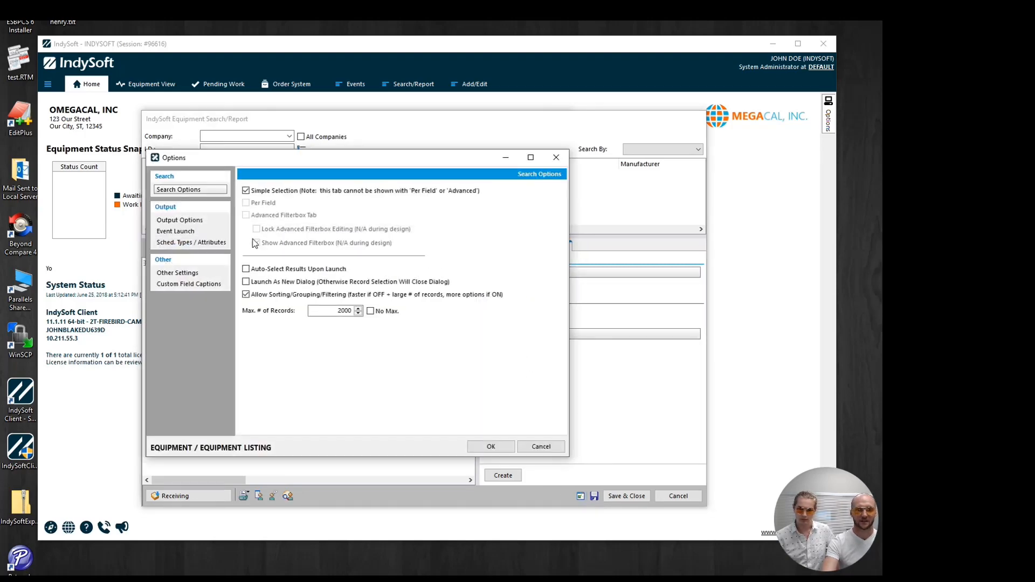
click(191, 221)
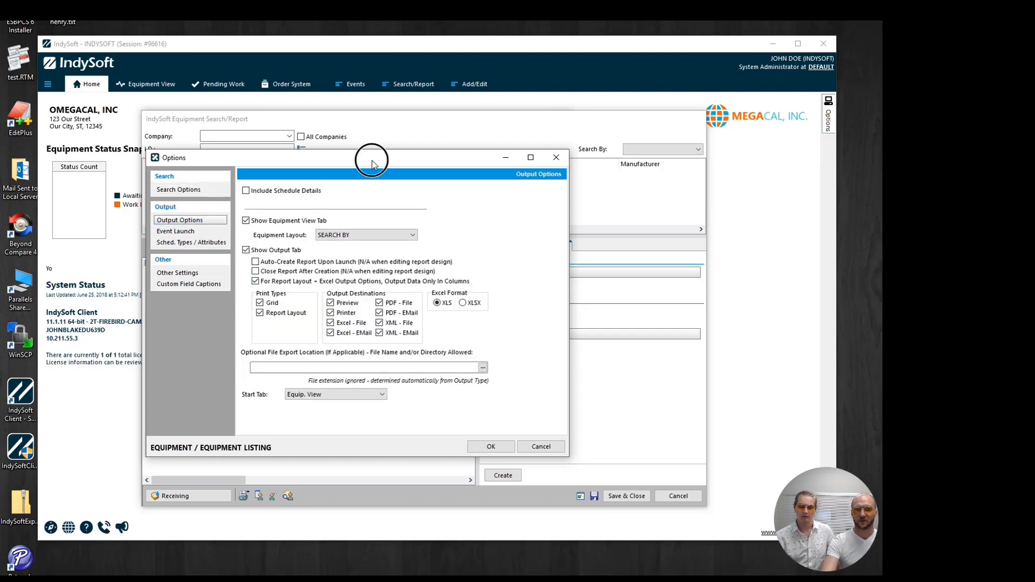
drag(370, 156, 272, 133)
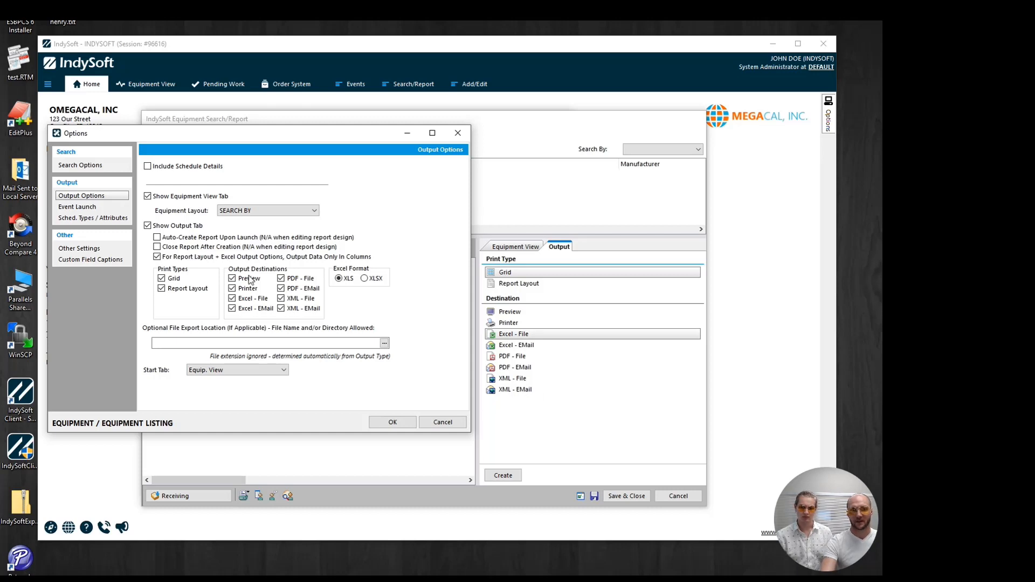
click(281, 308)
click(281, 298)
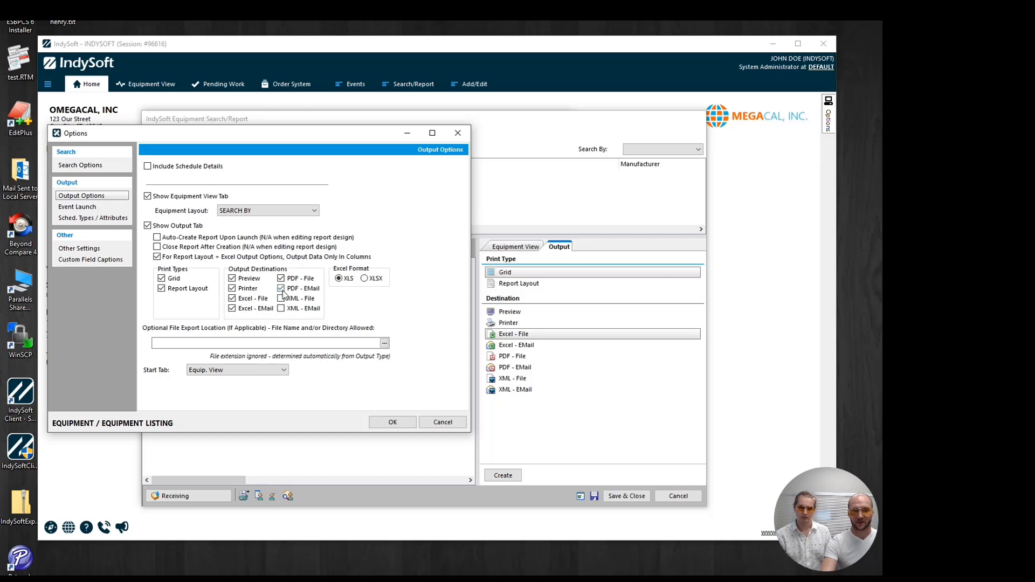
click(281, 288)
click(281, 278)
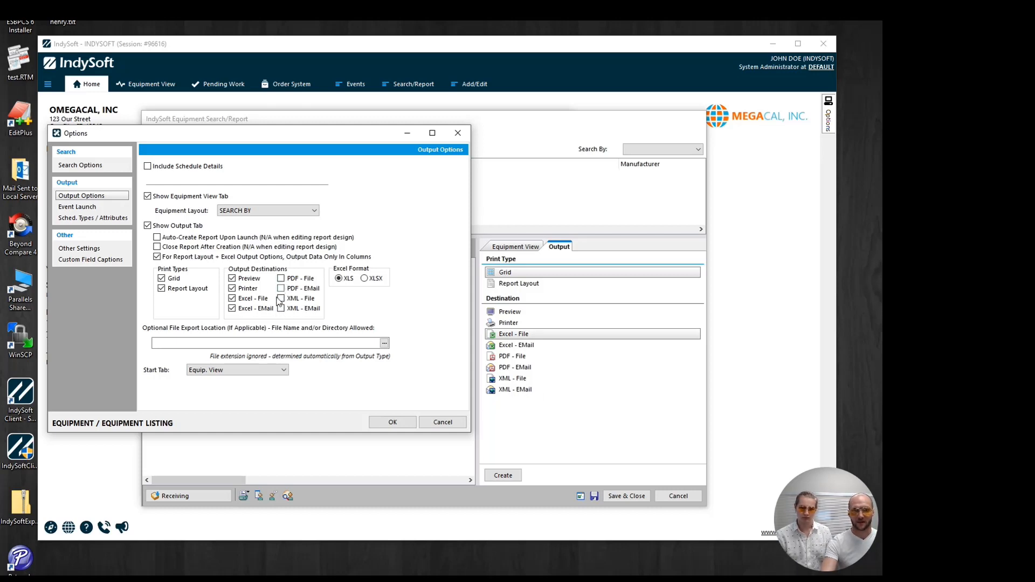
click(233, 288)
click(393, 422)
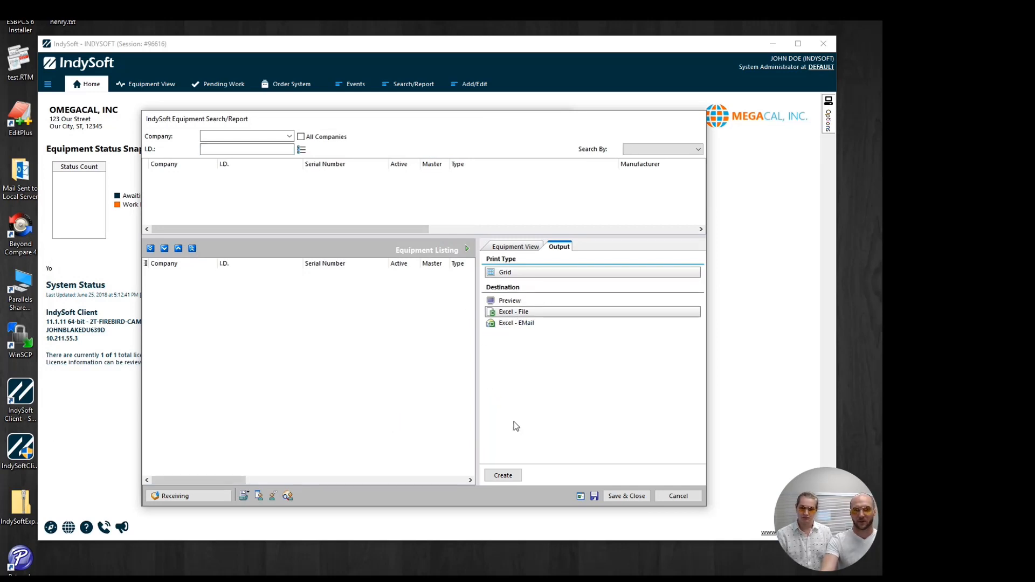
Enable Any Event Launch for the template, check its schedule types and attributes settings, and apply the options
click(583, 496)
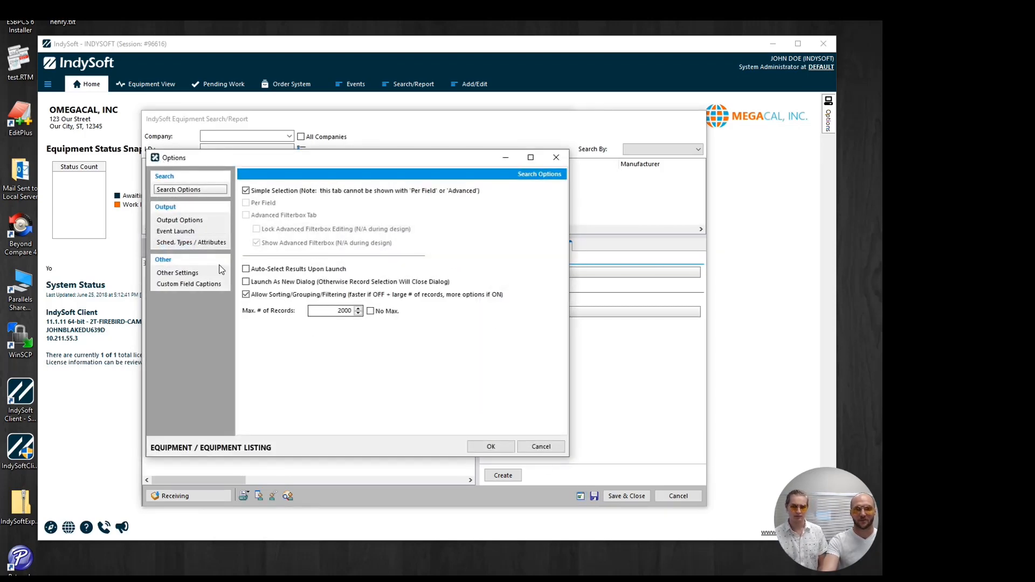
click(188, 235)
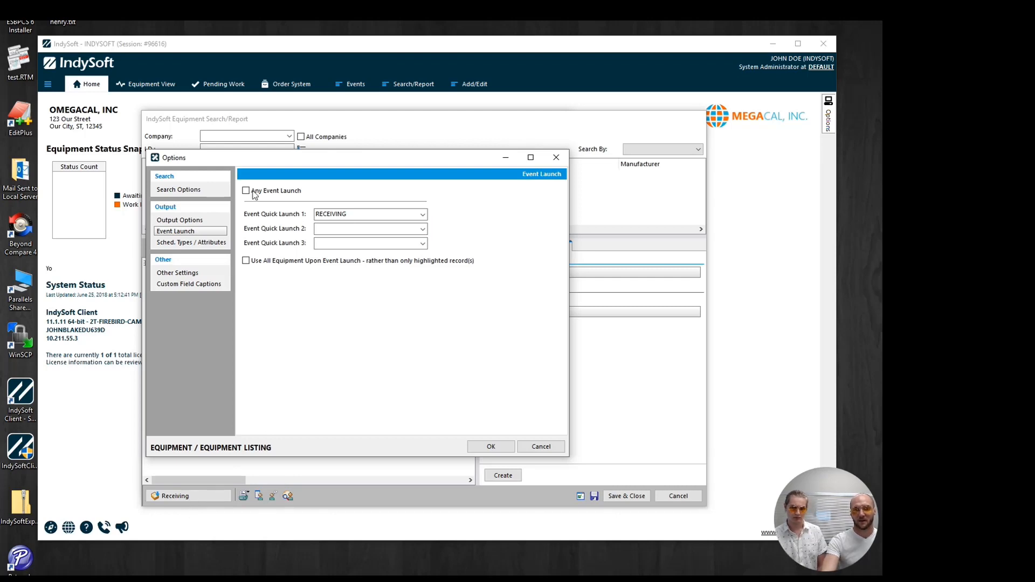
drag(264, 163, 461, 164)
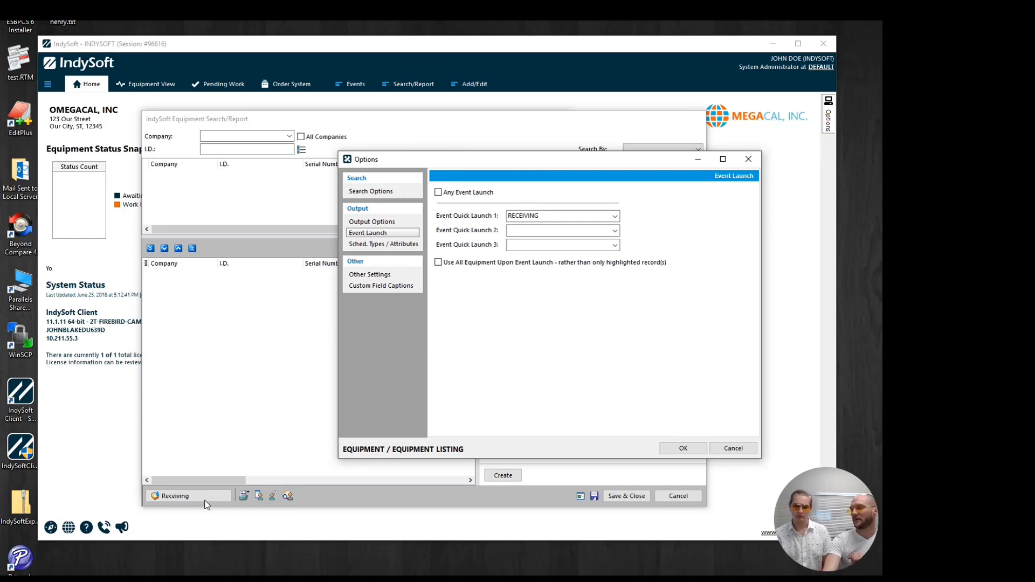
drag(447, 160, 353, 152)
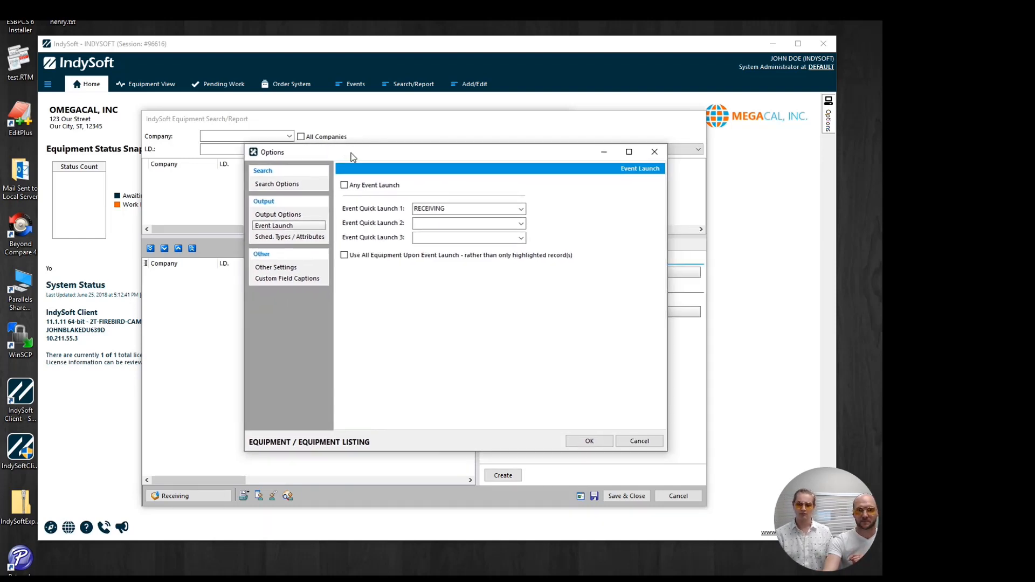
click(345, 185)
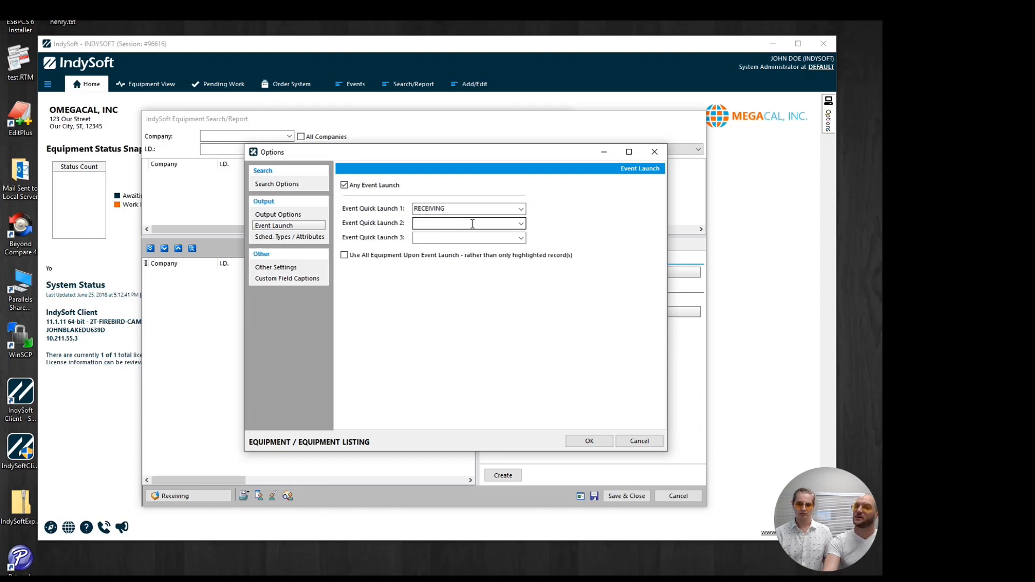
click(296, 238)
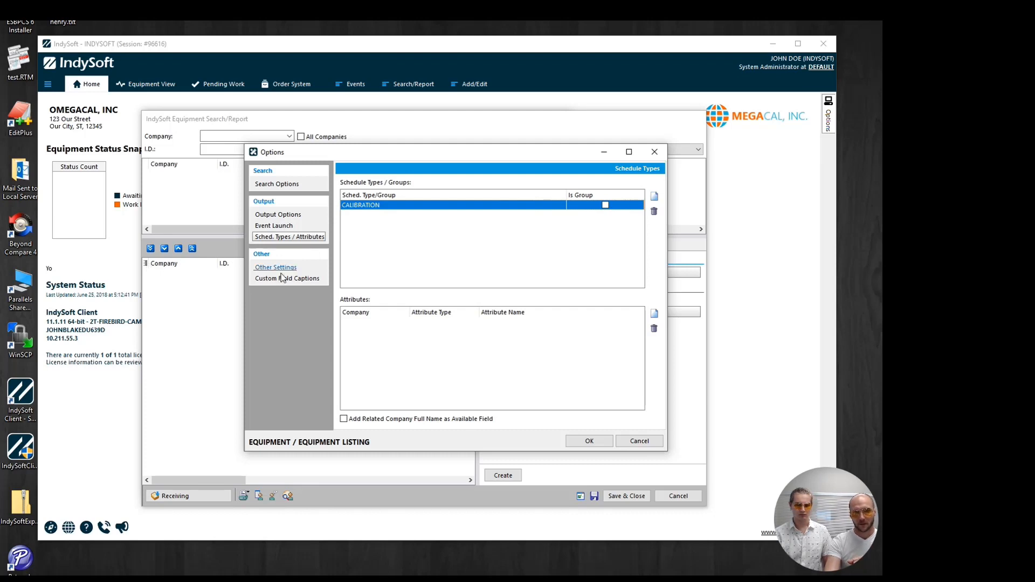
click(605, 440)
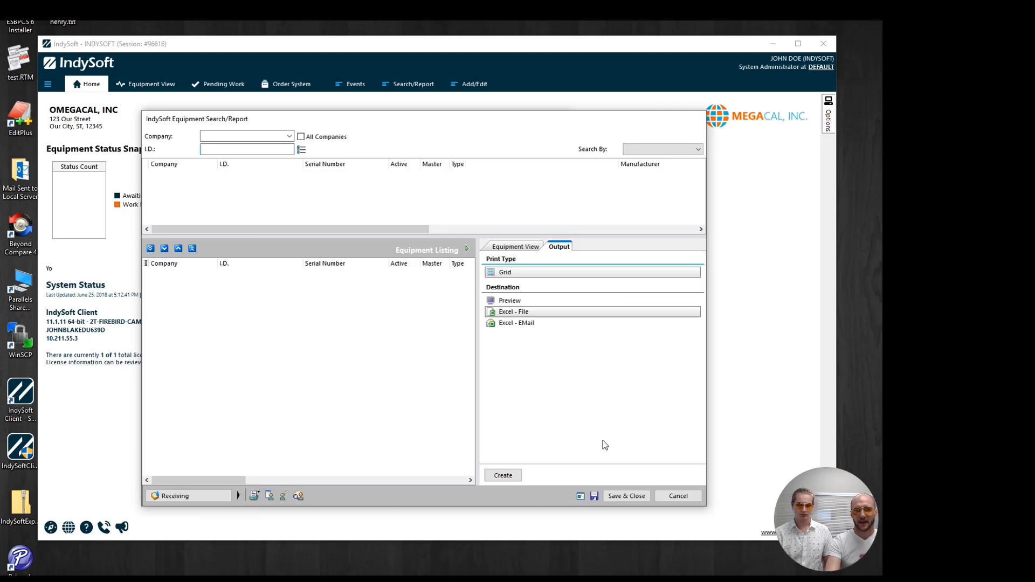
Examine the field and column layout commands available for the equipment listing template's grid
right_click(307, 331)
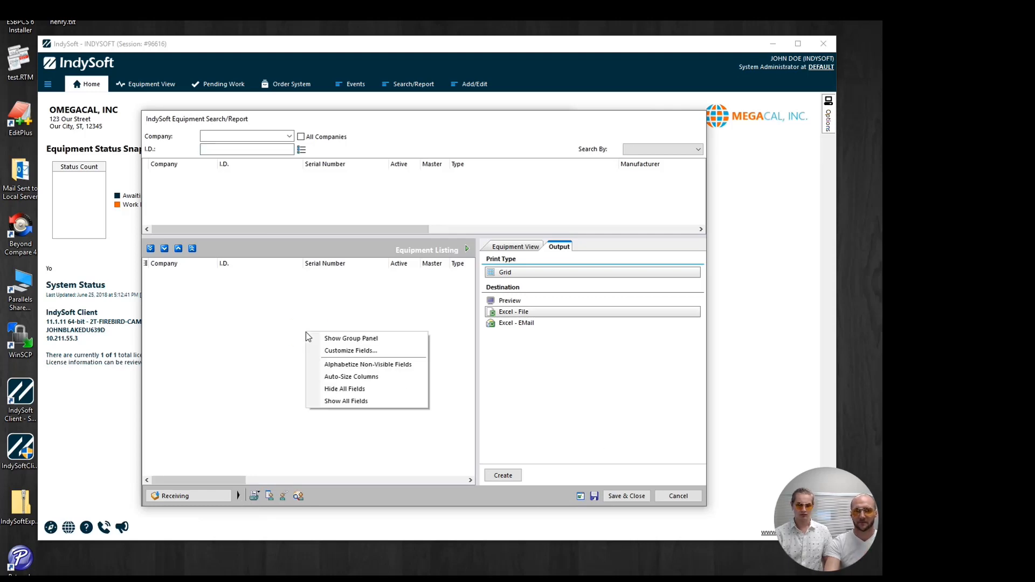
click(364, 298)
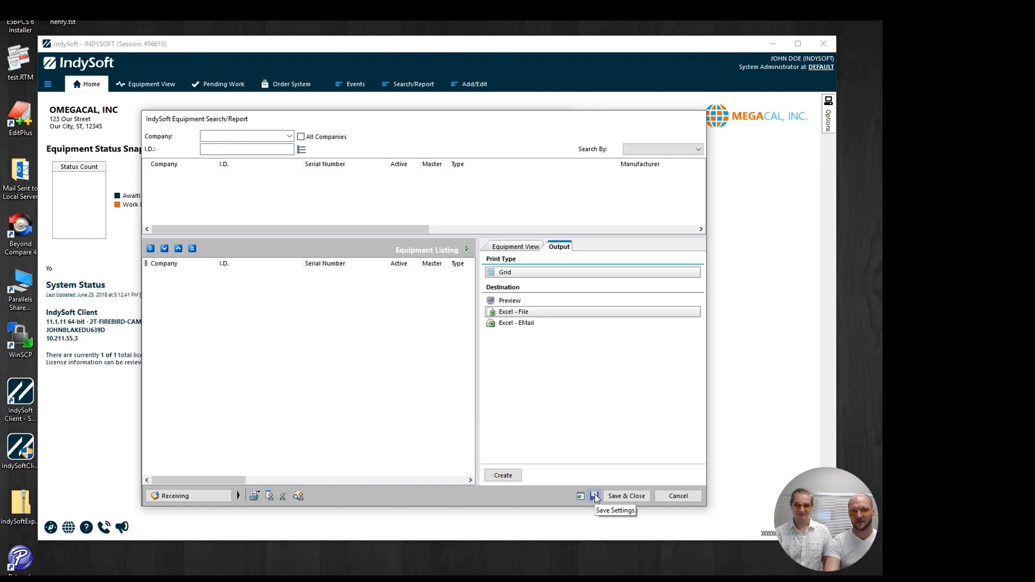
right_click(319, 351)
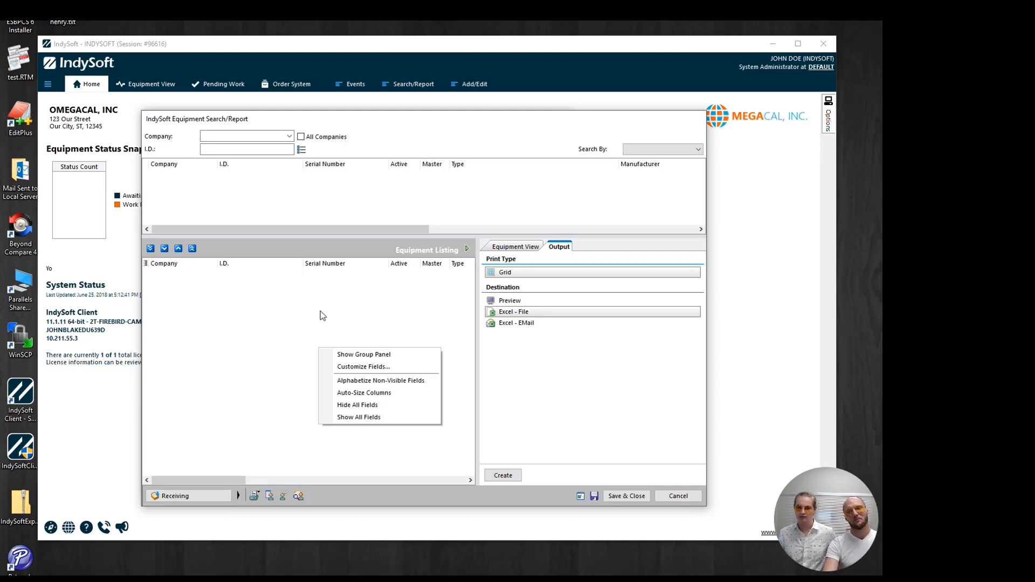
click(260, 325)
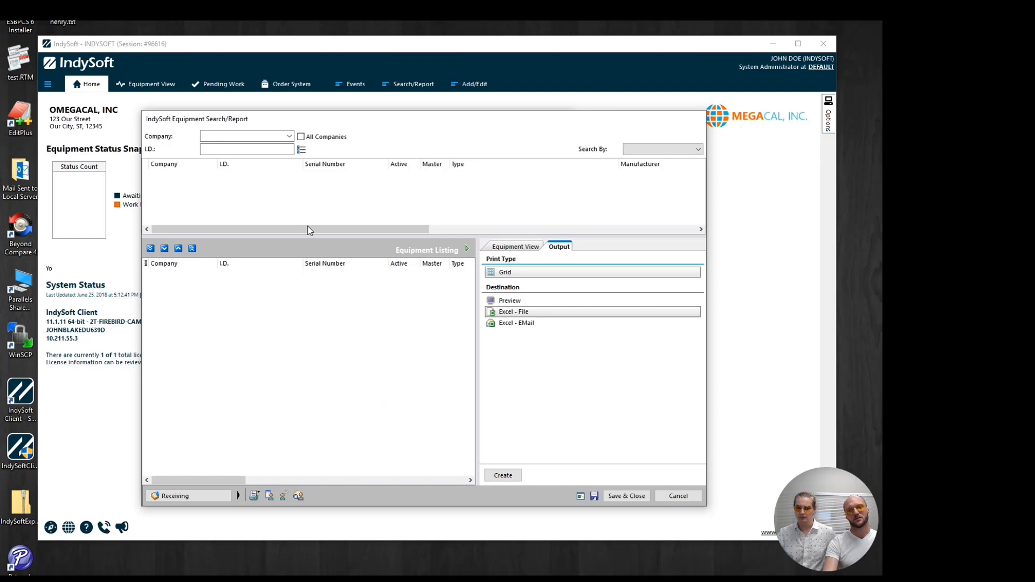